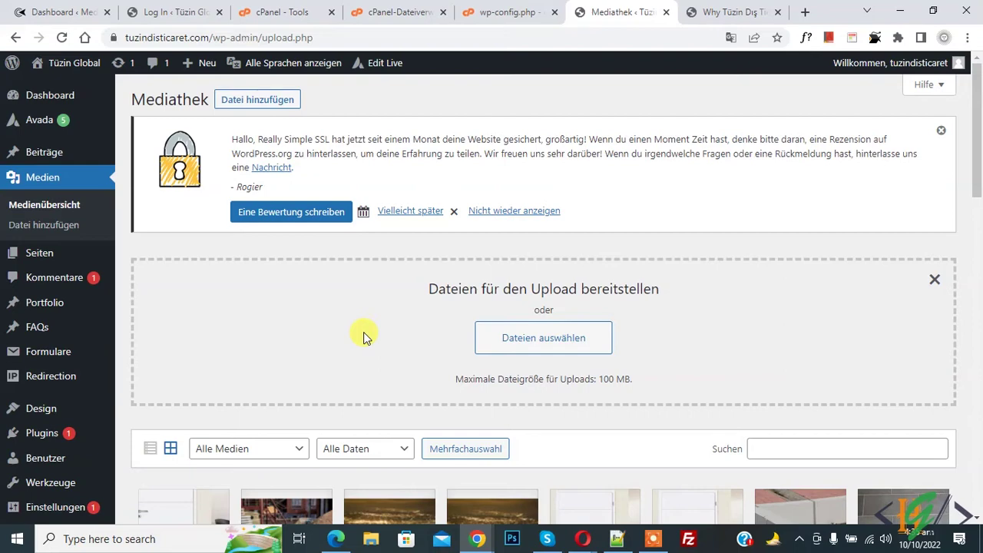
# Switch from the Mediathek tab to the wp-config.php editor tab
pyautogui.hotkey('ctrl', 'shift', 'Tab')
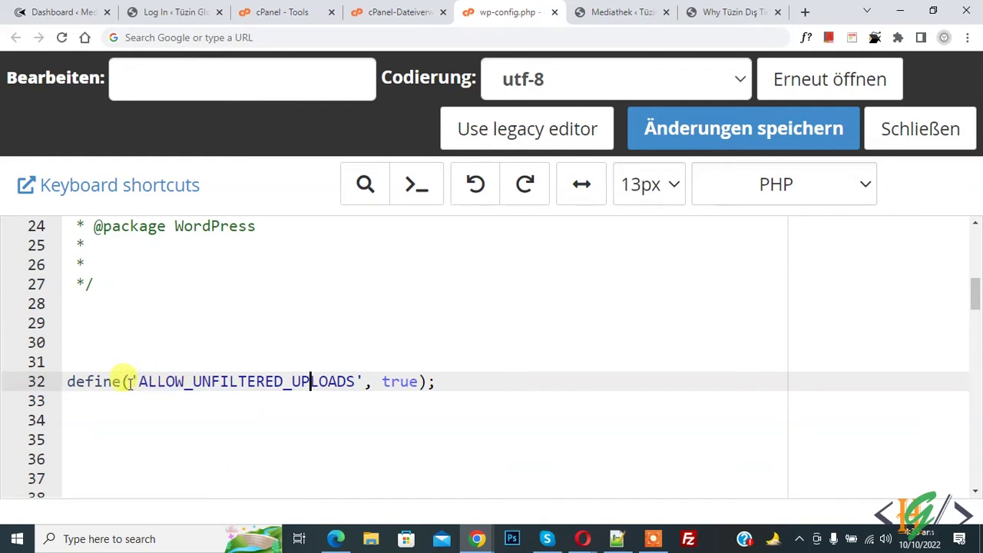
# Select line 32, define('ALLOW_UNFILTERED_UPLOADS', true);, in wp-config.php, then return to the media library
pyautogui.click(67, 380)
pyautogui.moveTo(77, 380)
pyautogui.mouseDown()
pyautogui.moveTo(438, 387)
pyautogui.moveTo(80, 383)
pyautogui.mouseUp()
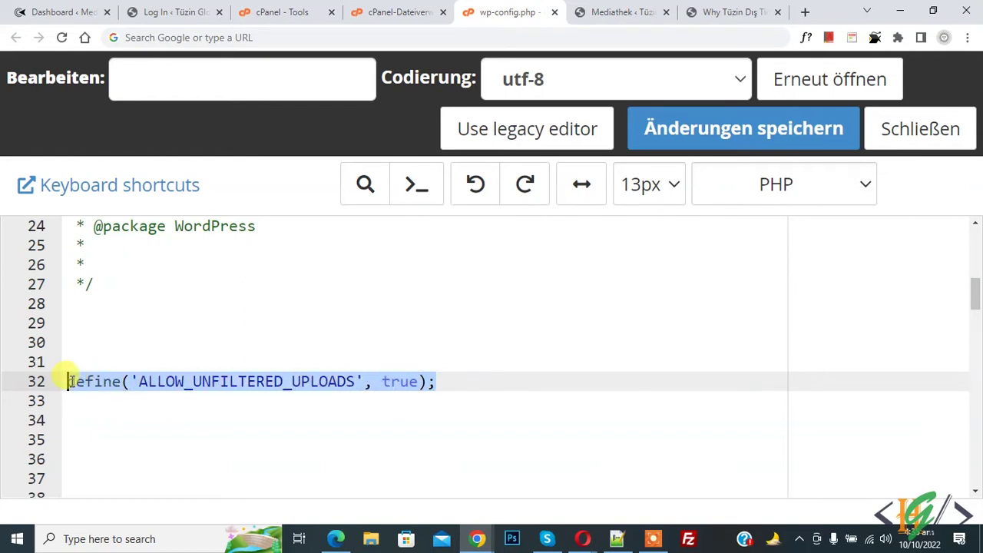
pyautogui.moveTo(68, 382); pyautogui.dragTo(68, 382)
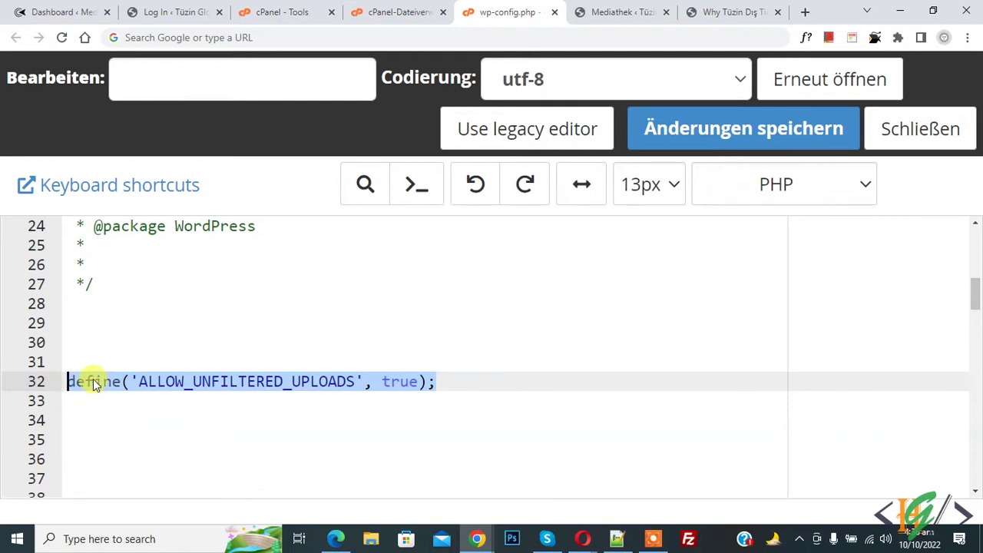
pyautogui.click(599, 9)
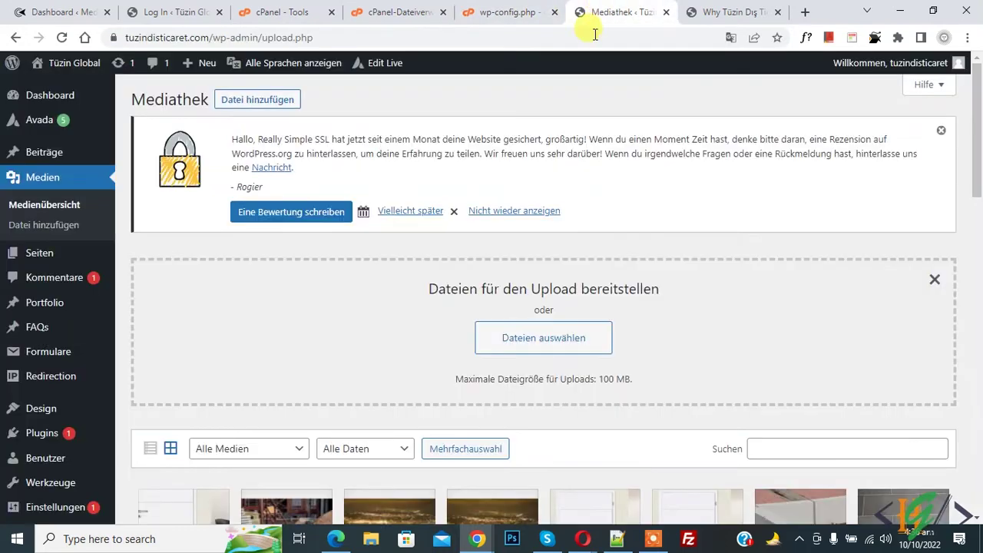
# Reload the media library and upload the font file a1.ttf
pyautogui.click(63, 38)
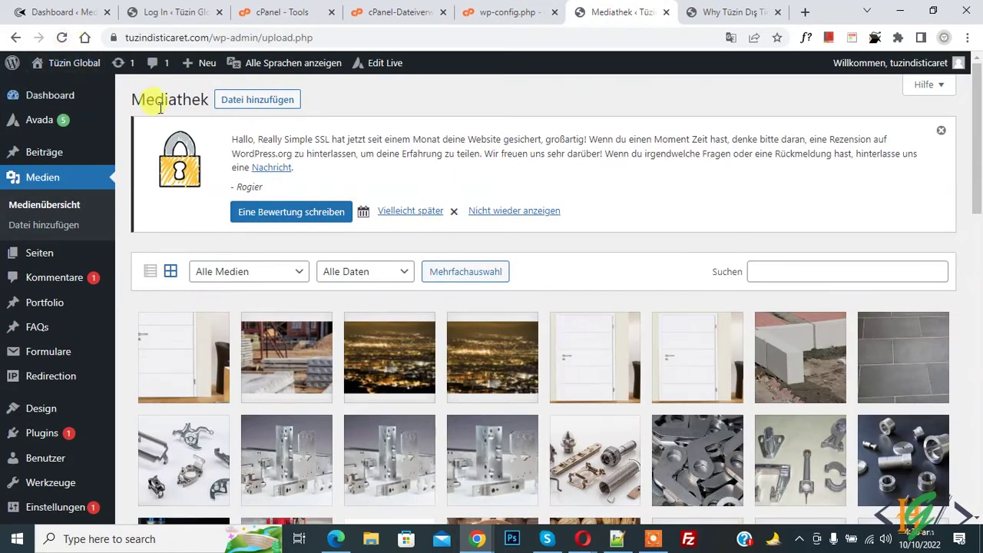
pyautogui.click(260, 101)
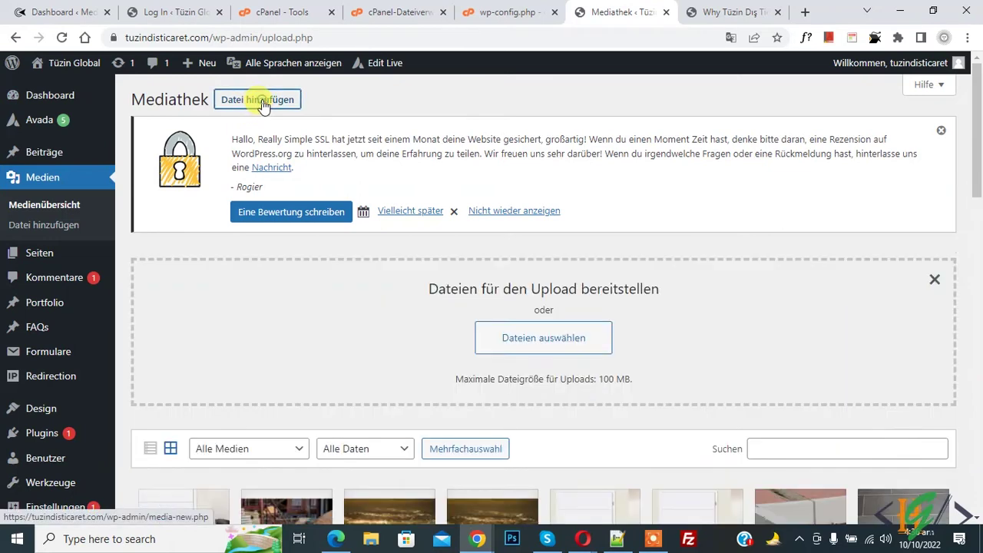
pyautogui.click(529, 339)
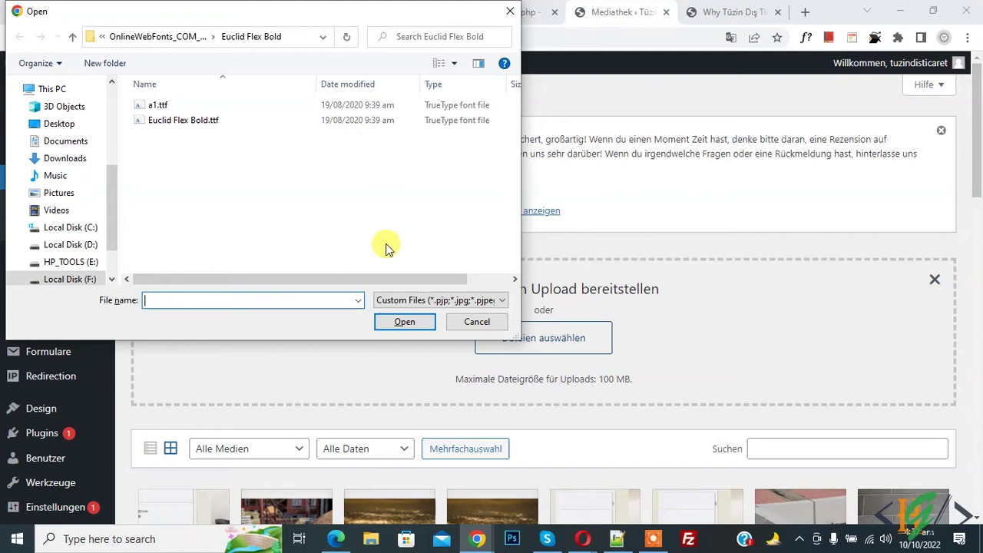
pyautogui.click(151, 105)
pyautogui.click(387, 321)
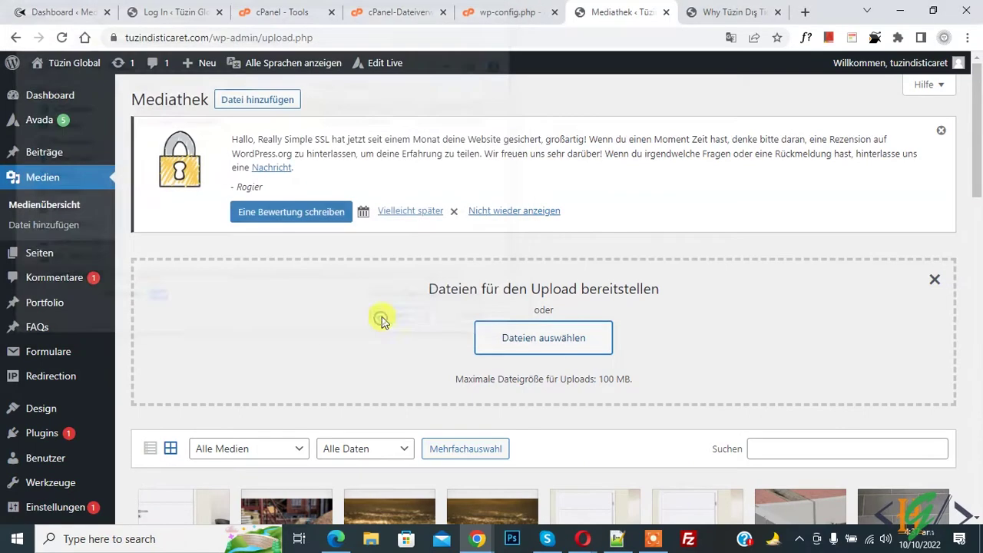
pyautogui.scroll(-2, 314, 239)
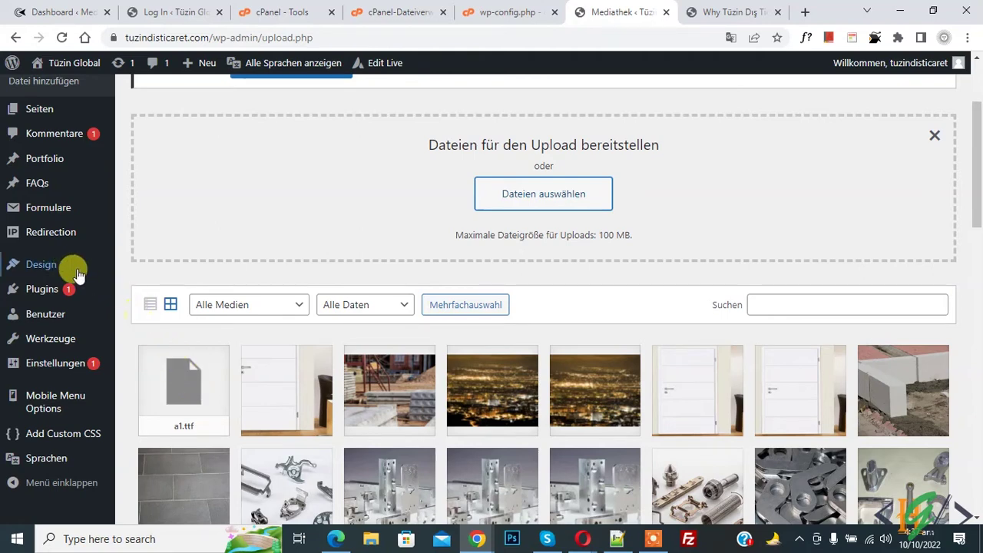
# Open the Customizer and the Sprachen language settings in new browser tabs
pyautogui.moveTo(63, 269)
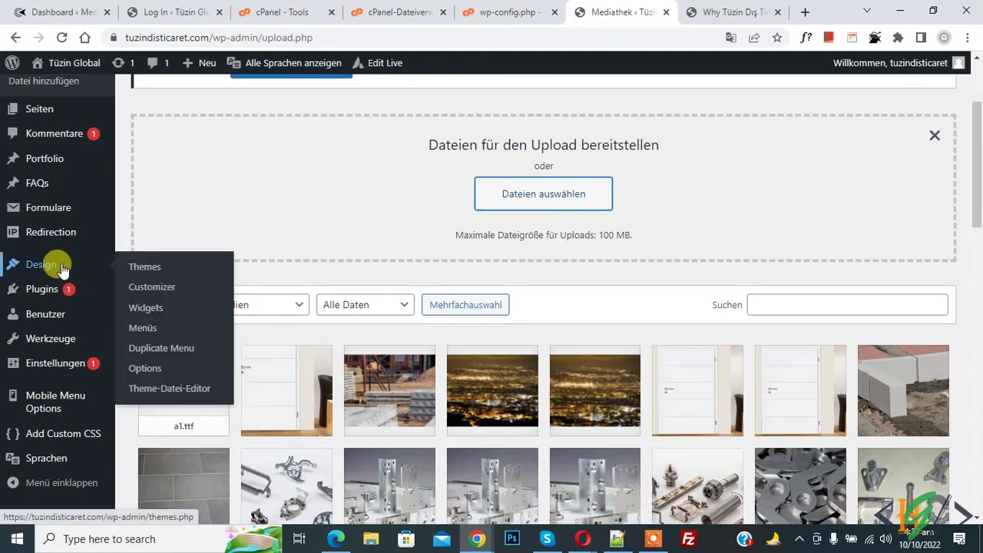
pyautogui.rightClick(153, 294)
pyautogui.click(184, 300)
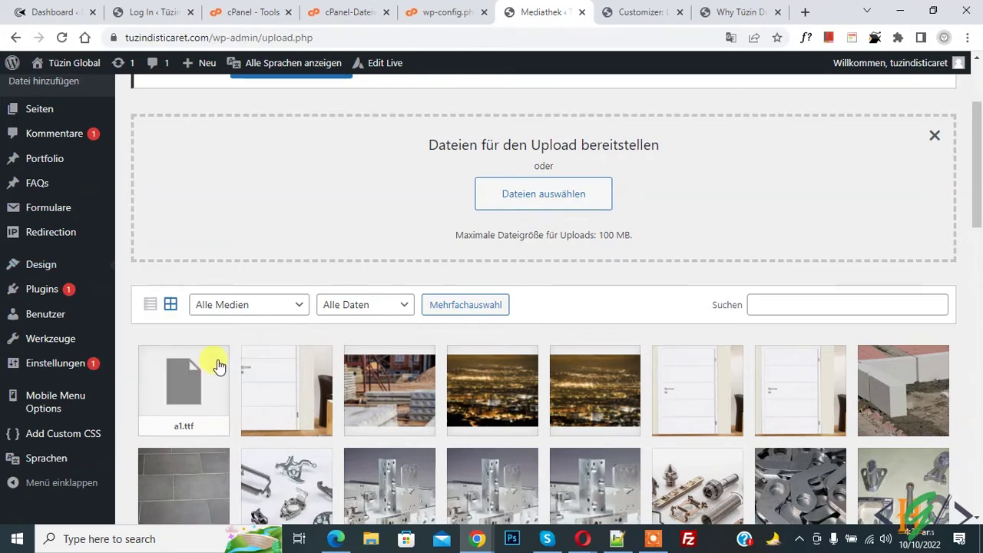
pyautogui.moveTo(46, 464)
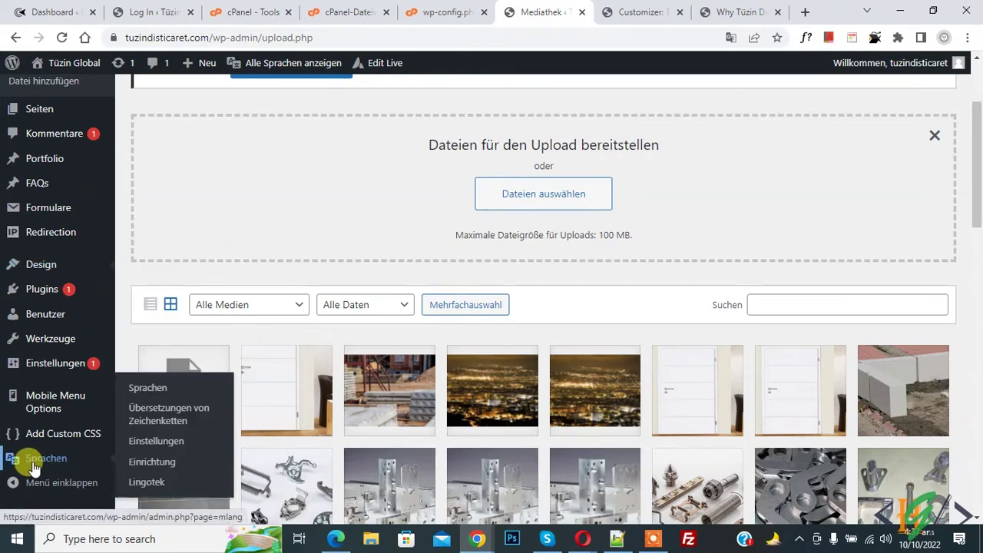
pyautogui.rightClick(34, 466)
pyautogui.click(73, 324)
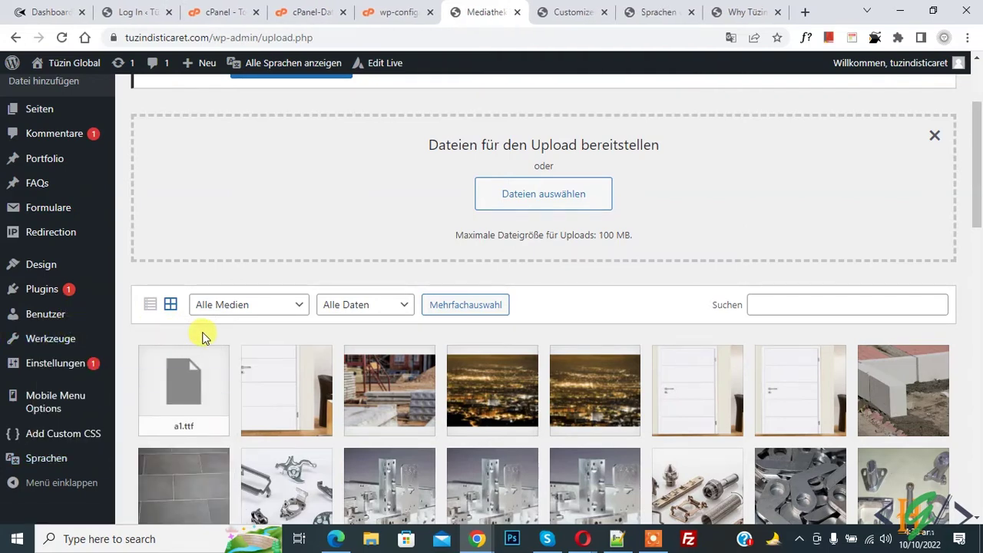
# Upload the font file fontello.woff2 to the media library
pyautogui.click(500, 206)
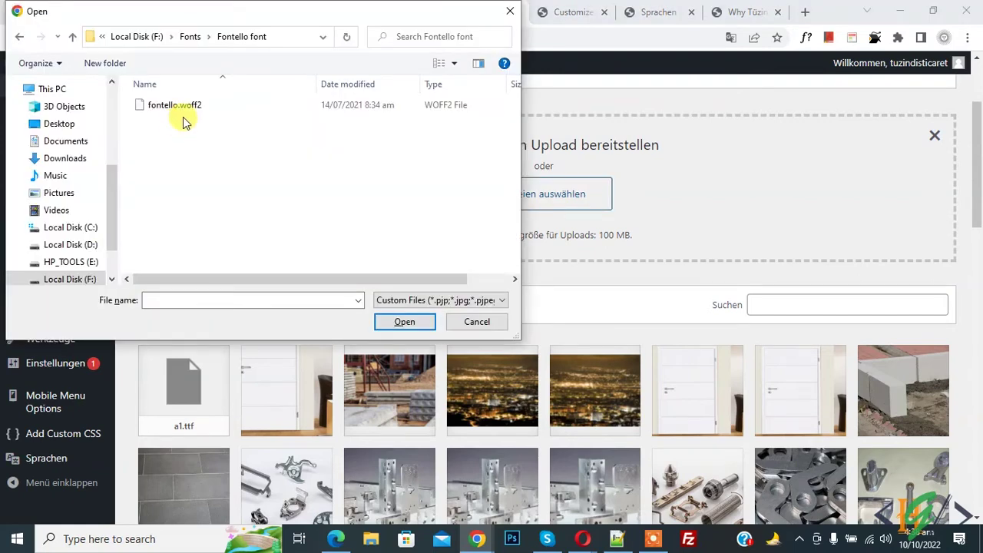
pyautogui.click(177, 112)
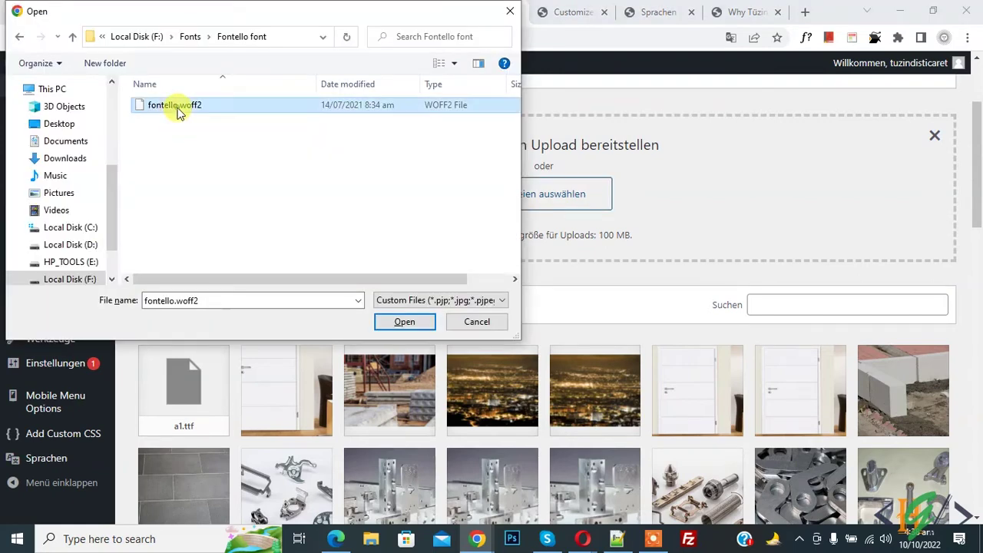
pyautogui.click(405, 321)
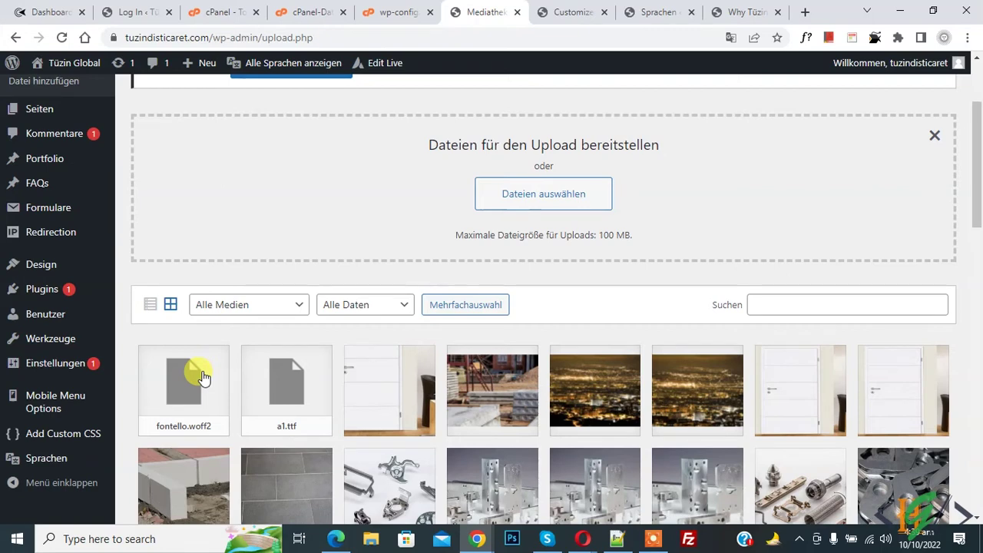
pyautogui.click(566, 11)
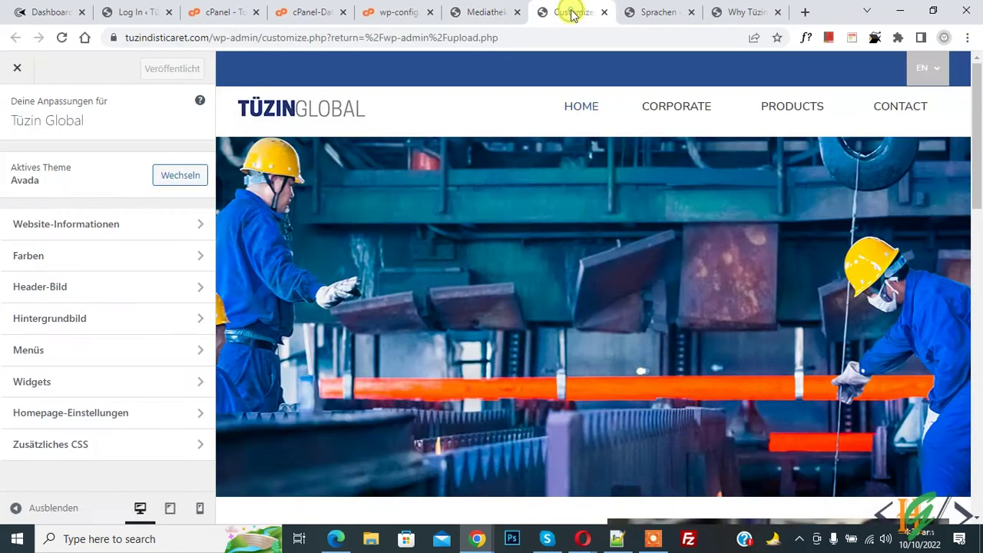
pyautogui.click(48, 450)
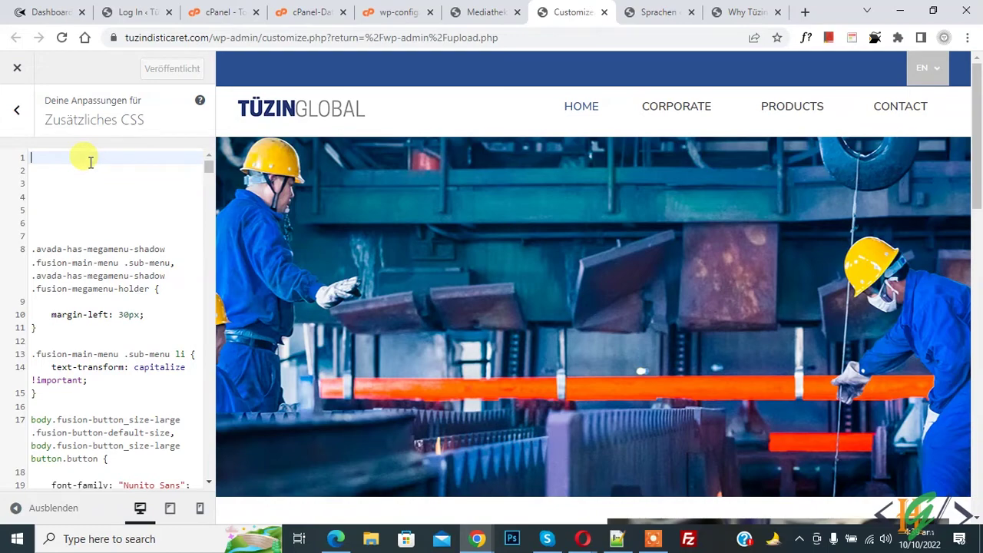
pyautogui.write('@font-face {   font-family: myFirstFont;   src: url(font.ttf); }')
pyautogui.hotkey('ctrl', '+')
pyautogui.hotkey('ctrl', '+')
pyautogui.hotkey('ctrl', '+')
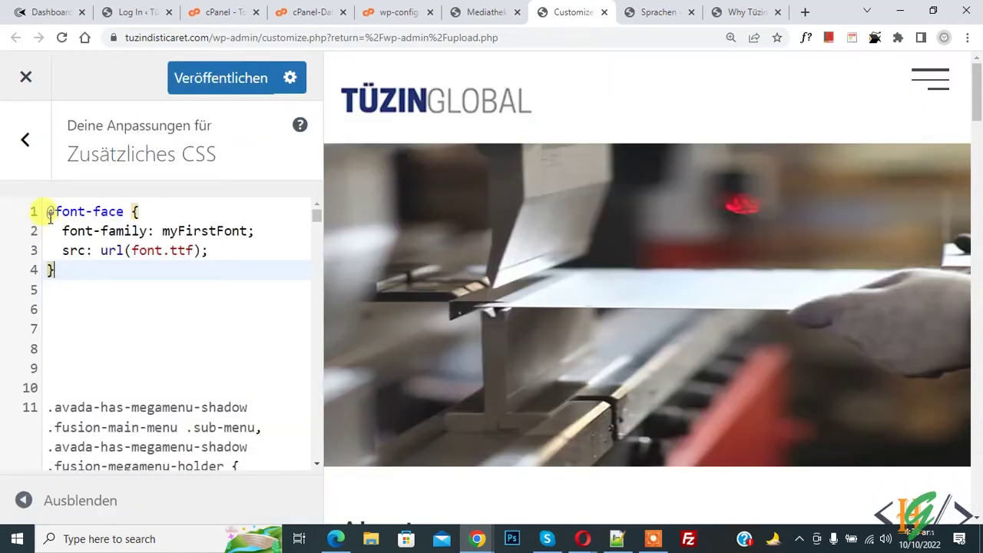
pyautogui.moveTo(47, 212); pyautogui.dragTo(157, 230)
pyautogui.click(65, 230)
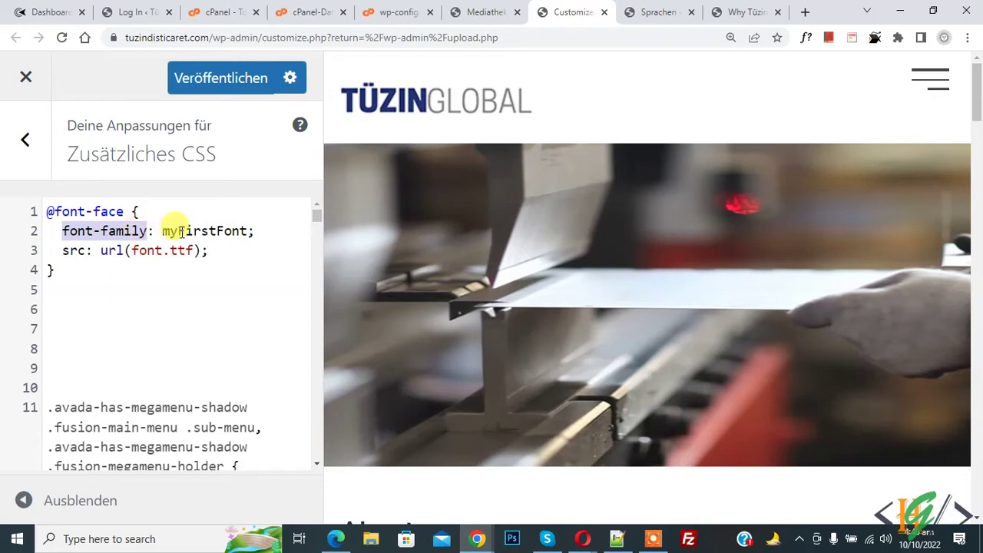
pyautogui.click(195, 234)
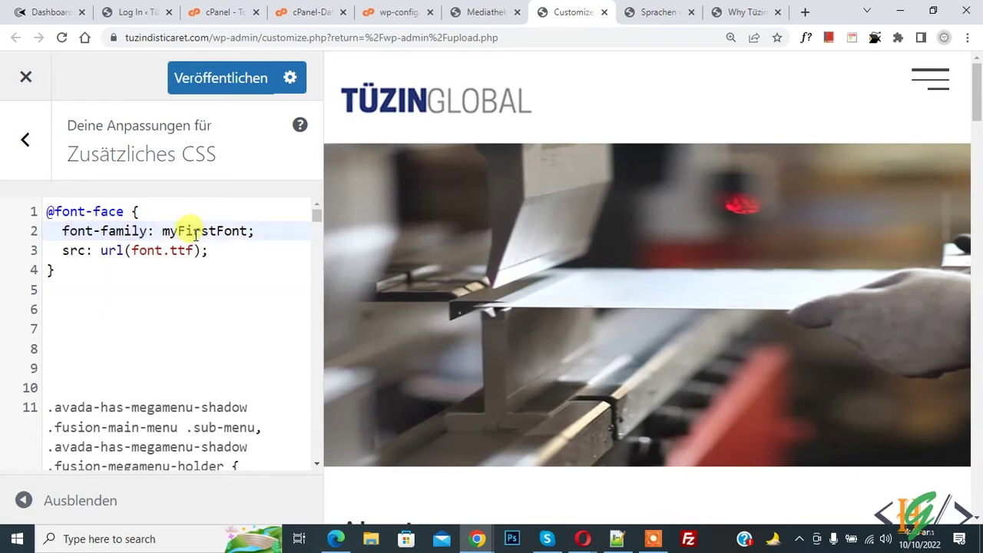
pyautogui.moveTo(168, 230); pyautogui.dragTo(215, 229)
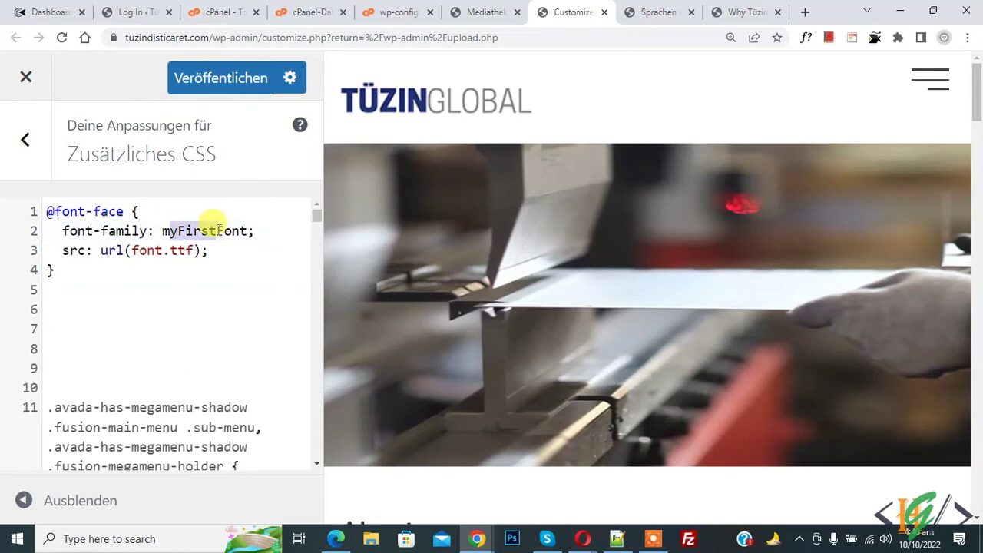
pyautogui.click(209, 230)
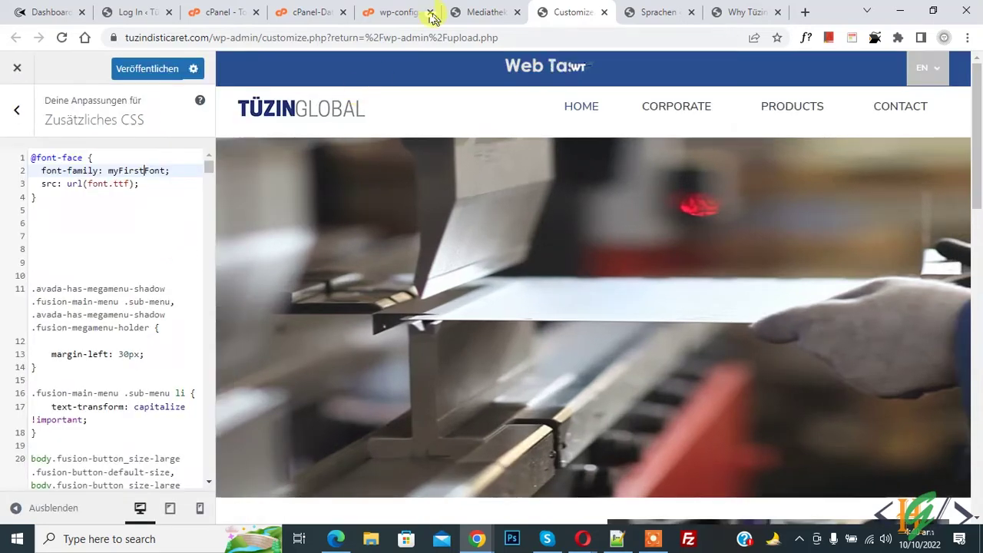
pyautogui.click(482, 12)
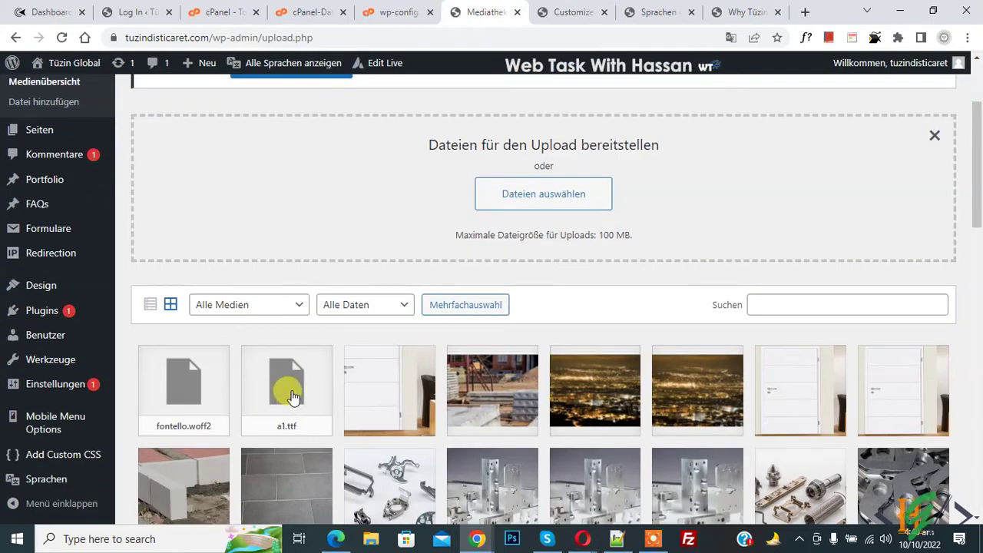
pyautogui.click(293, 396)
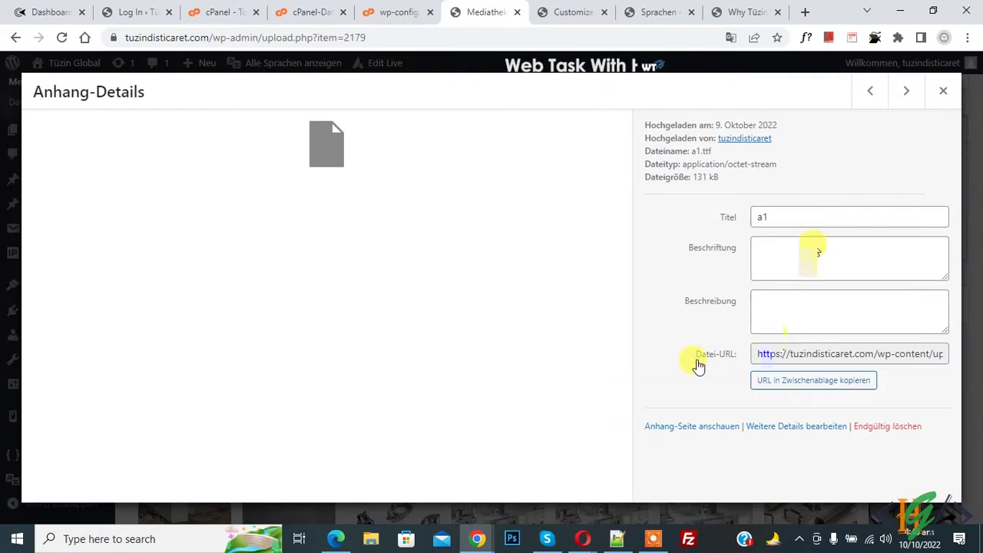
pyautogui.click(790, 354)
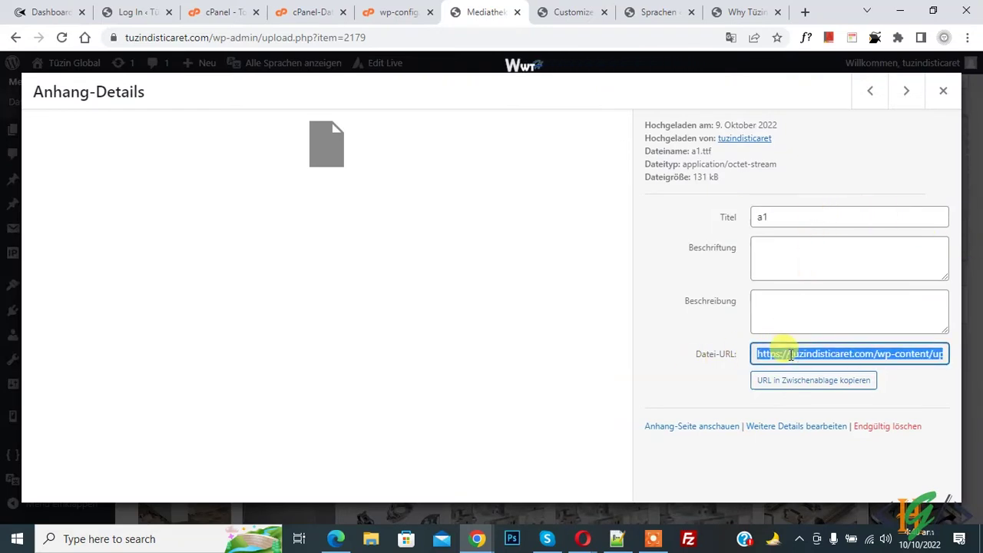
pyautogui.click(568, 11)
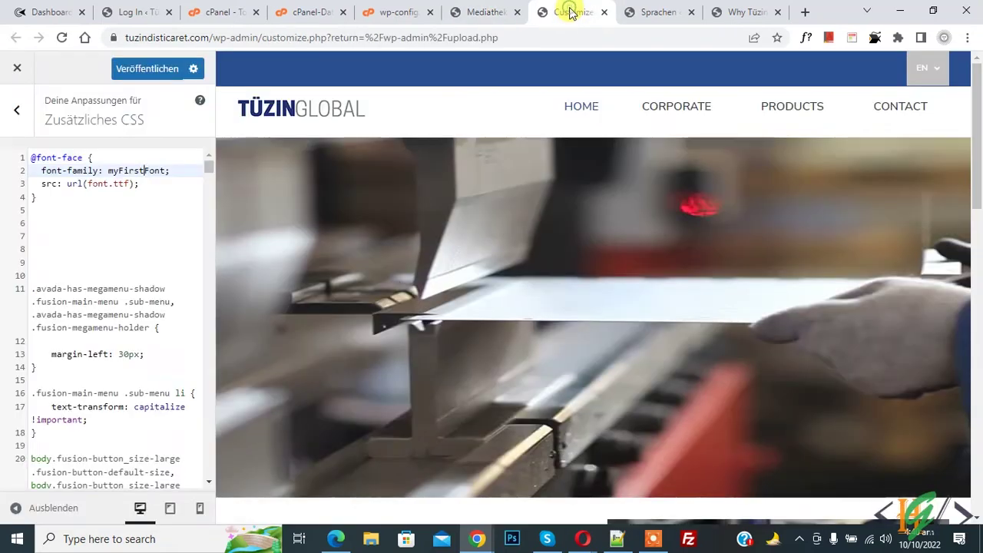
pyautogui.moveTo(87, 184); pyautogui.dragTo(132, 184)
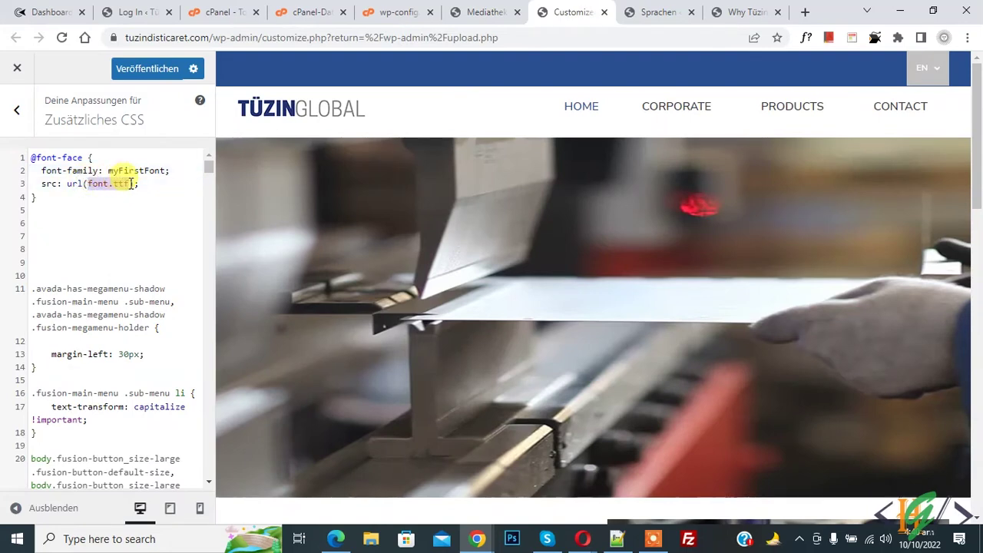
pyautogui.write('https://tuzindisticaret.com/wp-content/uploads/2022/10/a1.ttf')
pyautogui.hotkey('ctrl', '+')
pyautogui.hotkey('ctrl', '+')
pyautogui.hotkey('ctrl', '+')
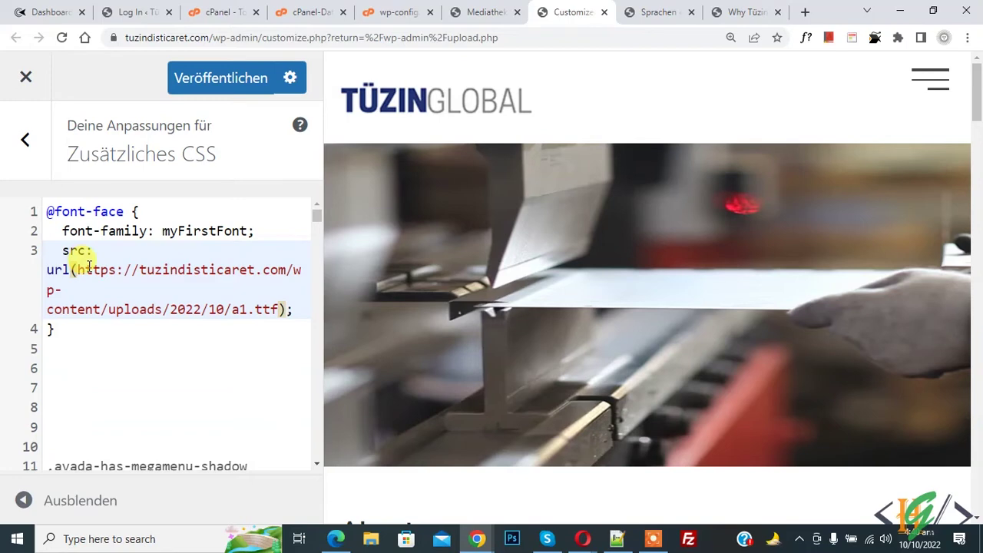
pyautogui.moveTo(163, 230); pyautogui.dragTo(247, 230)
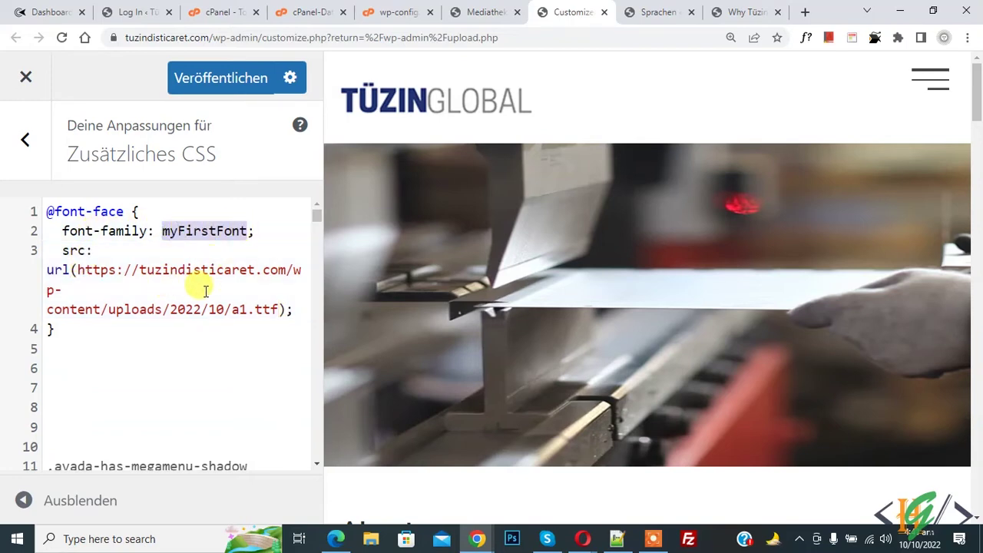
pyautogui.hotkey('ctrl', '0')
pyautogui.moveTo(46, 239); pyautogui.dragTo(20, 160)
pyautogui.hotkey('ctrl', 'c')
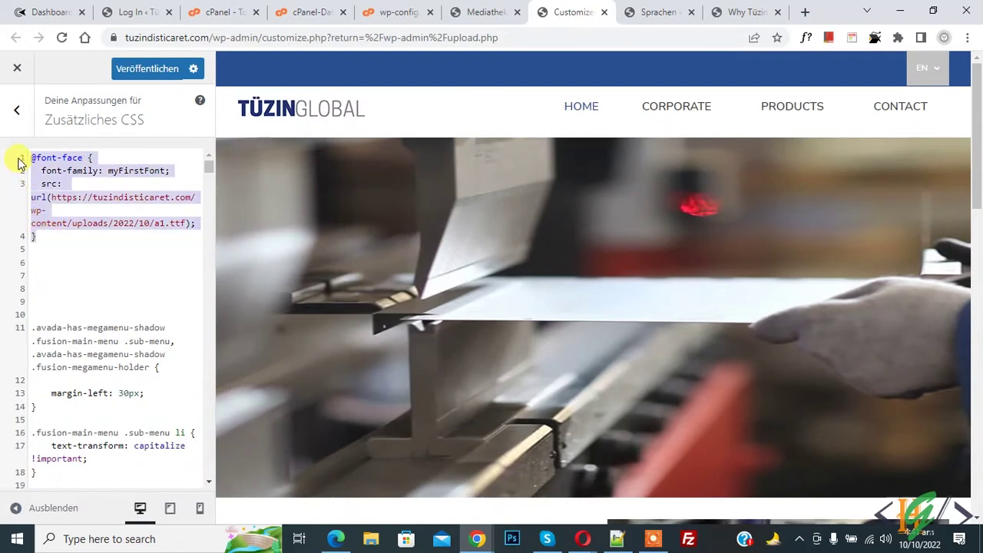
pyautogui.click(58, 241)
pyautogui.press('Return')
pyautogui.hotkey('ctrl', 'v')
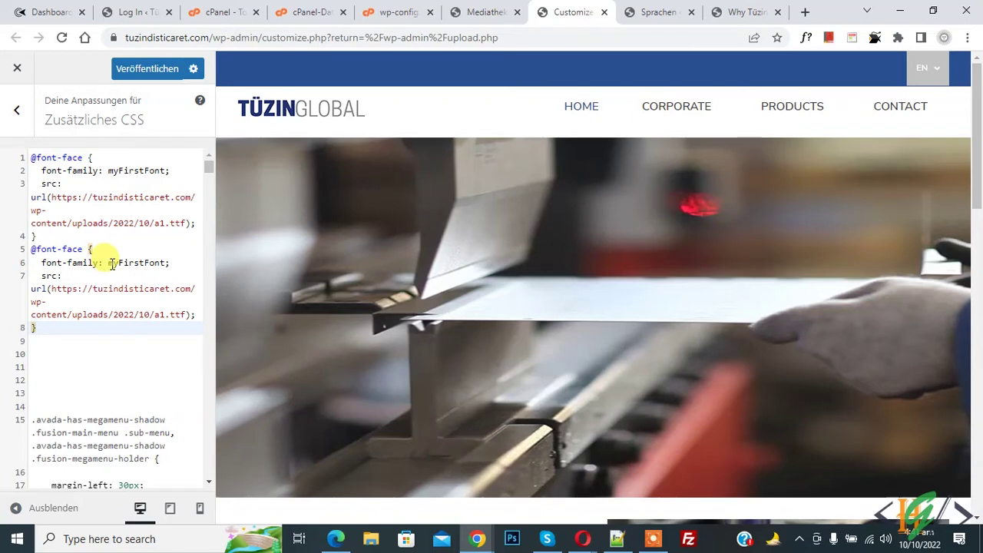
pyautogui.moveTo(121, 263); pyautogui.dragTo(142, 264)
pyautogui.write('Second')
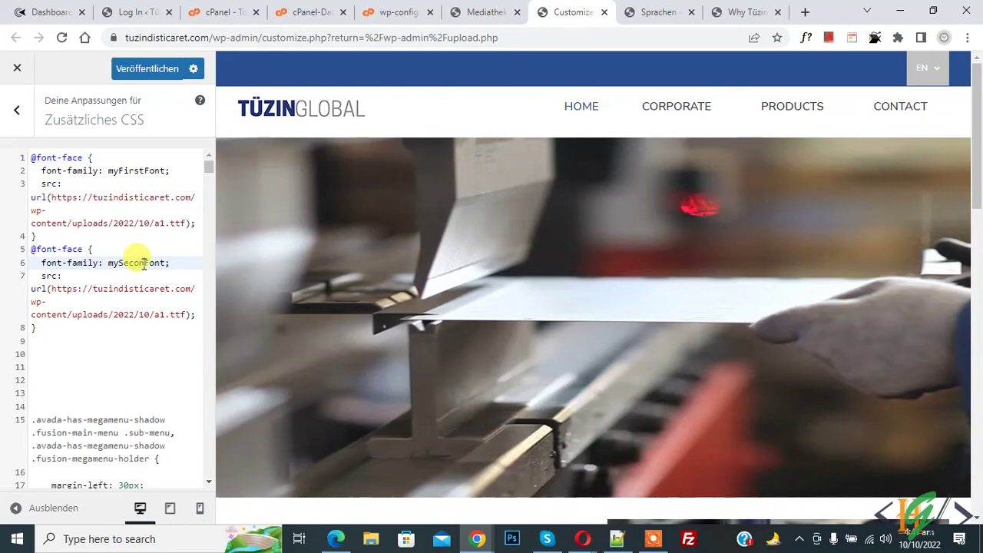
# Point the mySecondFont src to the fontello.woff2 file URL, replacing the a1.ttf URL
pyautogui.click(474, 11)
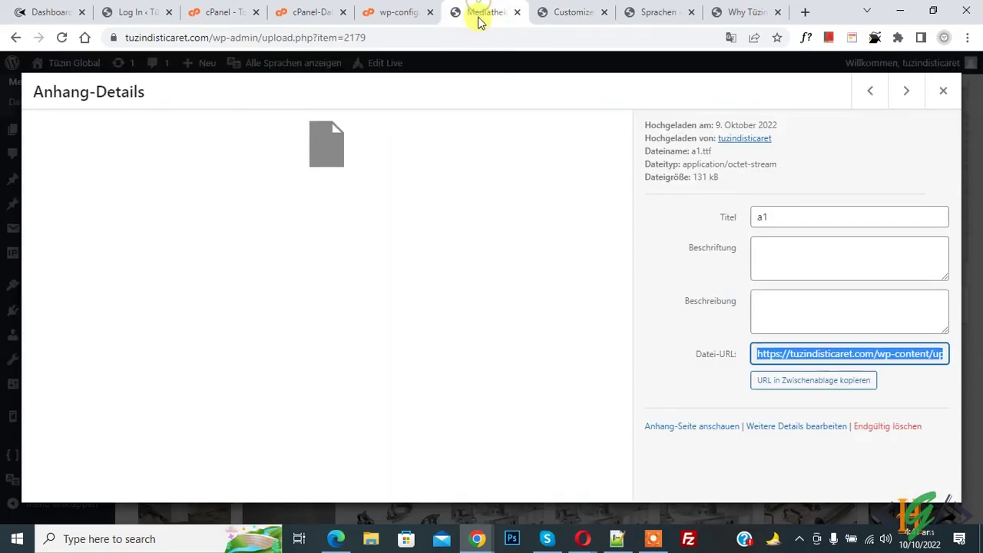
pyautogui.click(942, 90)
pyautogui.click(208, 413)
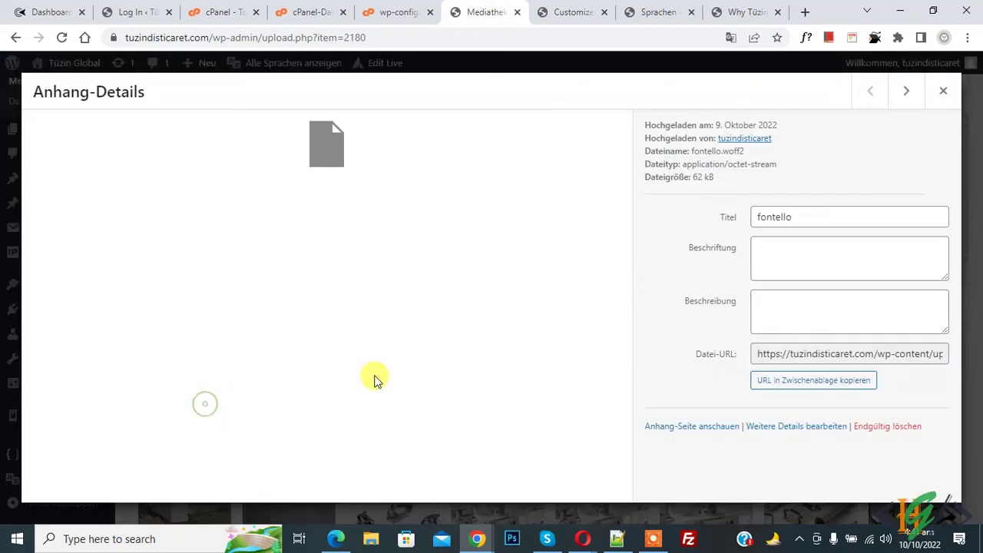
pyautogui.click(837, 354)
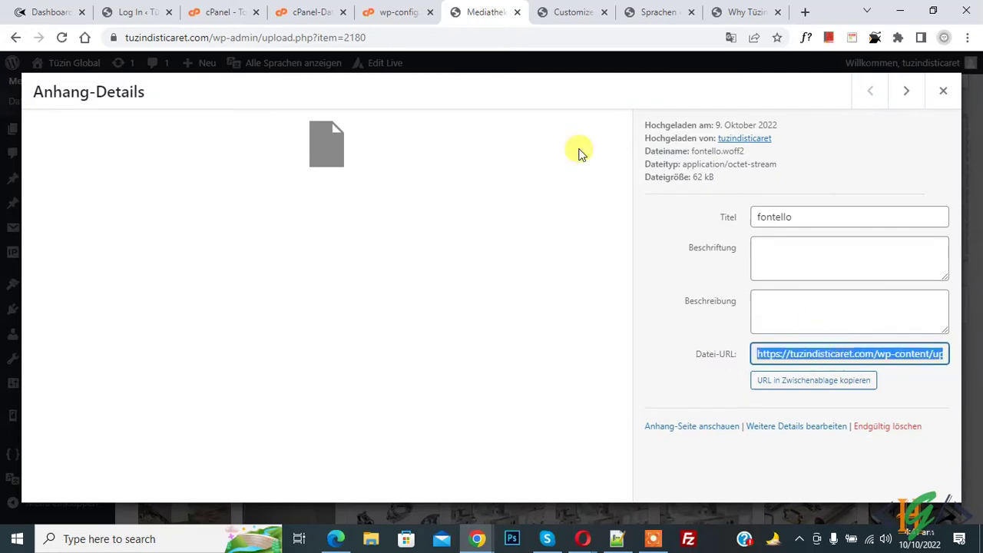
pyautogui.click(570, 12)
pyautogui.moveTo(53, 288); pyautogui.dragTo(187, 315)
pyautogui.write('https://tuzindisticaret.com/wp-content/uploads/2022/10/fontello.woff2')
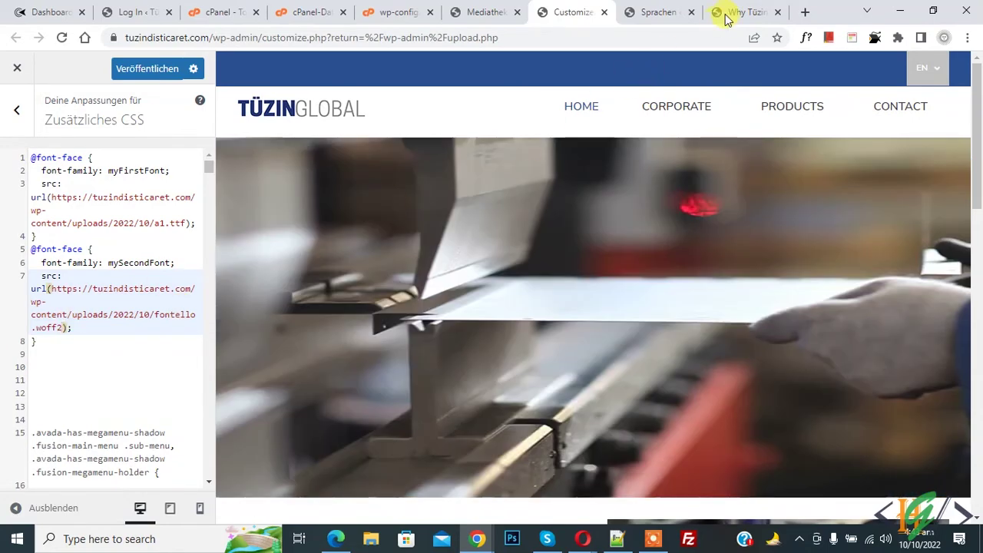
pyautogui.click(737, 11)
pyautogui.moveTo(55, 222); pyautogui.dragTo(206, 222)
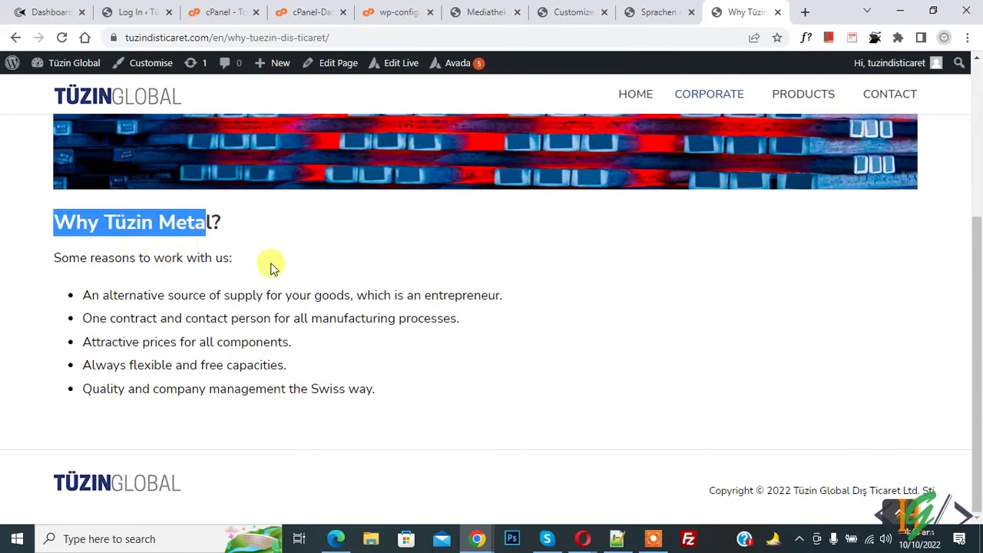
pyautogui.scroll(5, 499, 331)
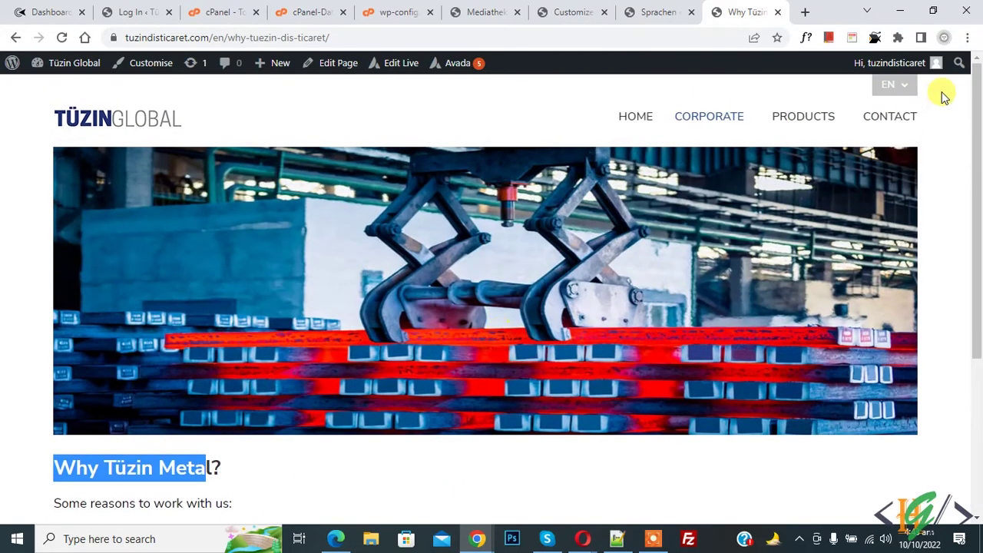
pyautogui.moveTo(893, 90)
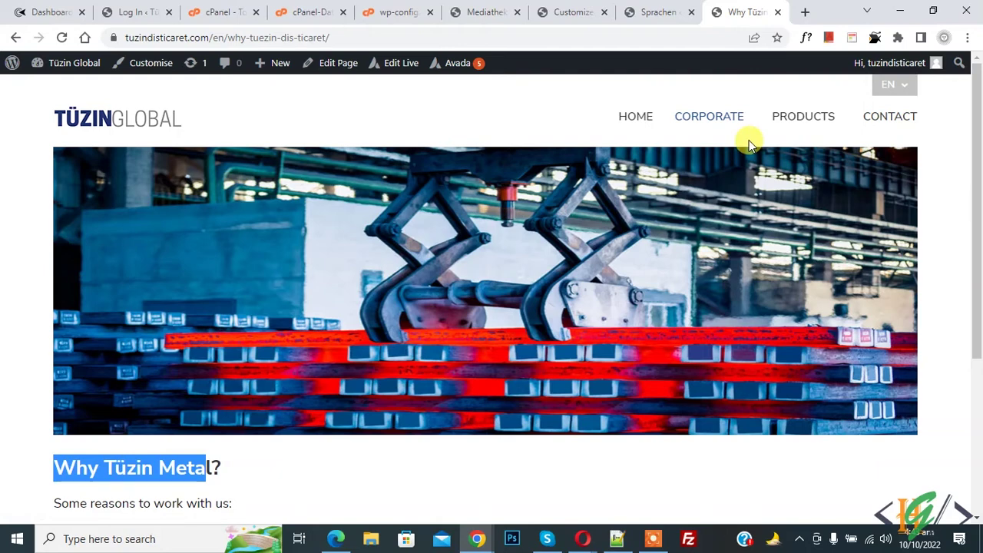
pyautogui.click(569, 14)
# Paste h2:lang(en) { font-family: 'myFirstFont' !important; } on line 9 of Additional CSS
pyautogui.click(92, 344)
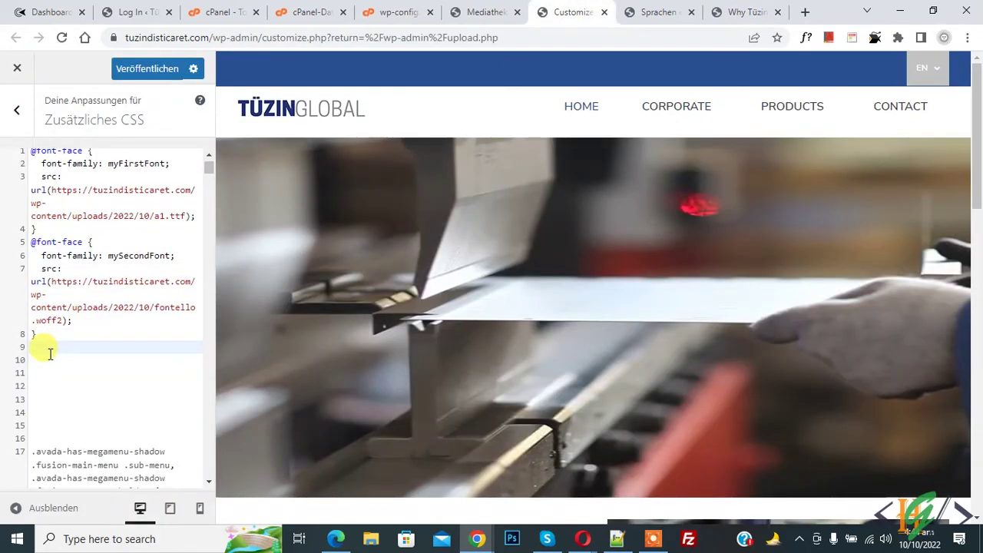
pyautogui.write("h2:lang(en) {   font-family: 'myFirstFont' !important; }")
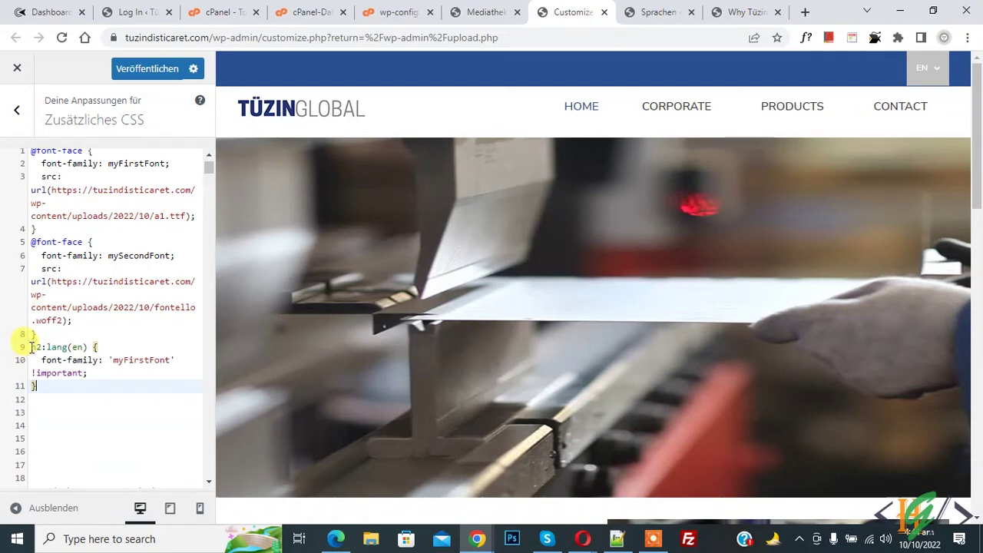
pyautogui.moveTo(31, 347); pyautogui.dragTo(72, 348)
pyautogui.doubleClick(79, 347)
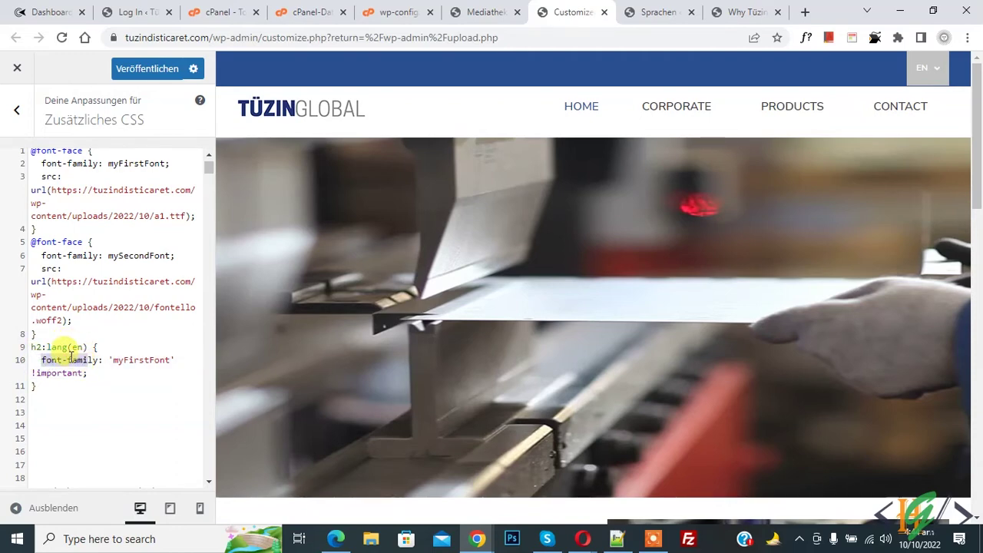
pyautogui.click(70, 356)
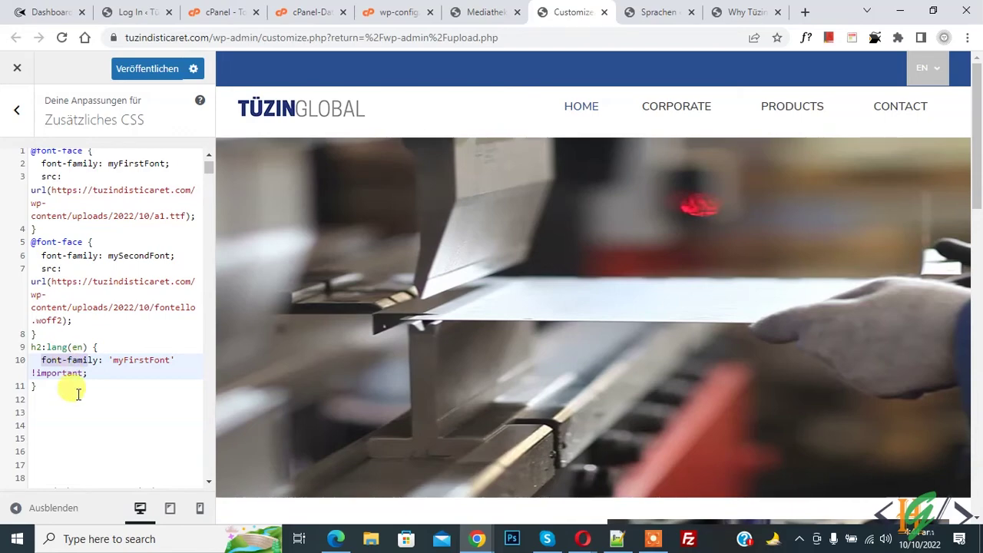
pyautogui.click(656, 9)
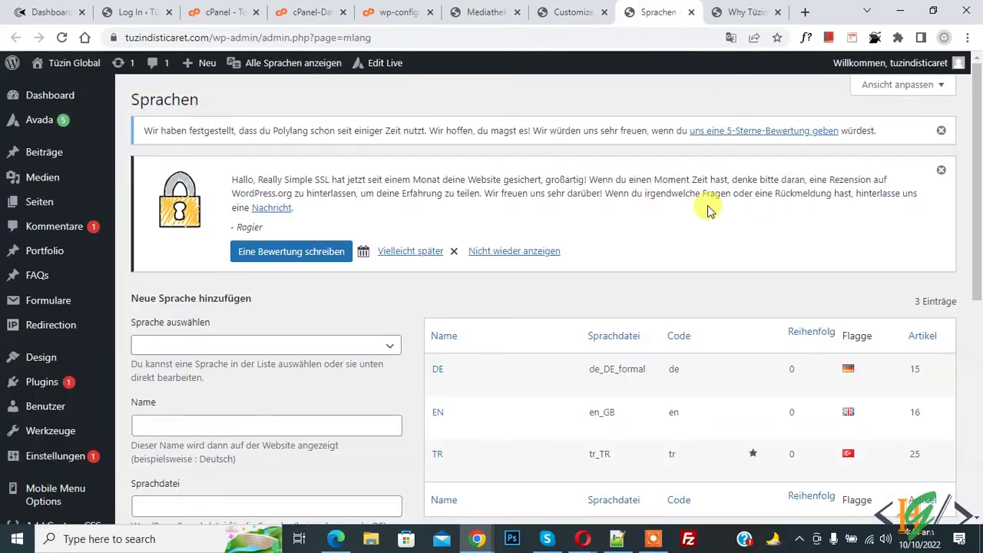
pyautogui.scroll(-1, 686, 257)
pyautogui.scroll(-2, 676, 231)
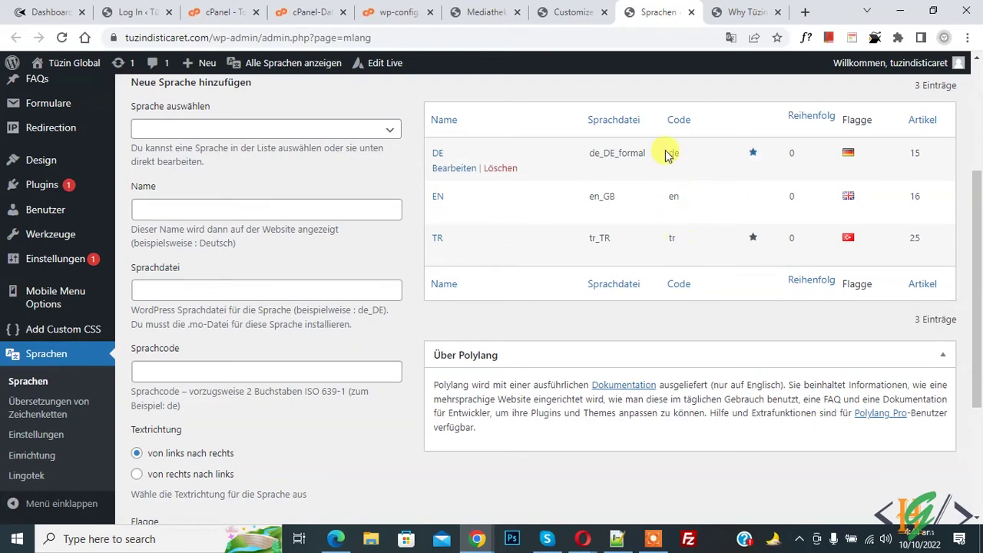
pyautogui.click(569, 12)
pyautogui.keyDown('ctrl'); pyautogui.scroll(2, 105, 329); pyautogui.keyUp('ctrl')
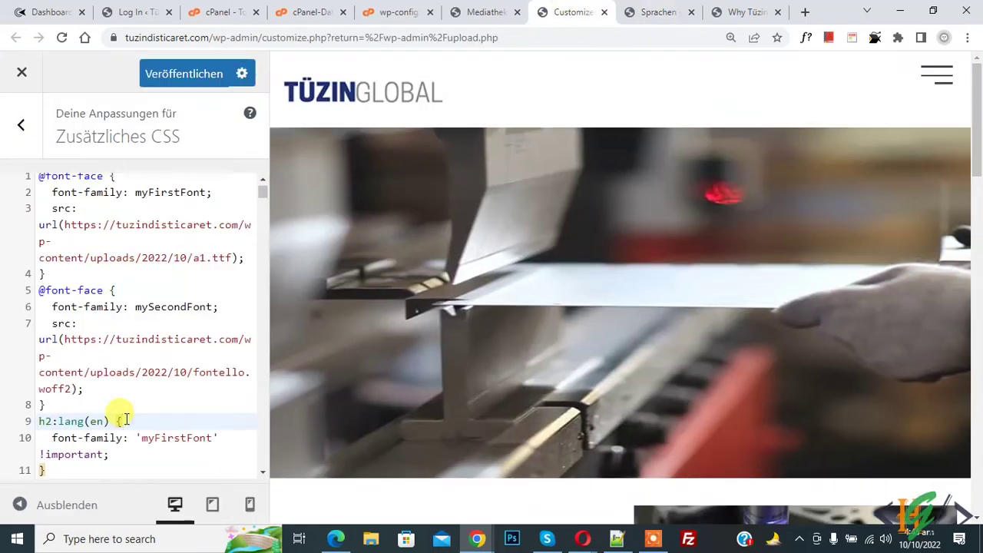
pyautogui.moveTo(84, 193); pyautogui.dragTo(170, 202)
pyautogui.click(167, 204)
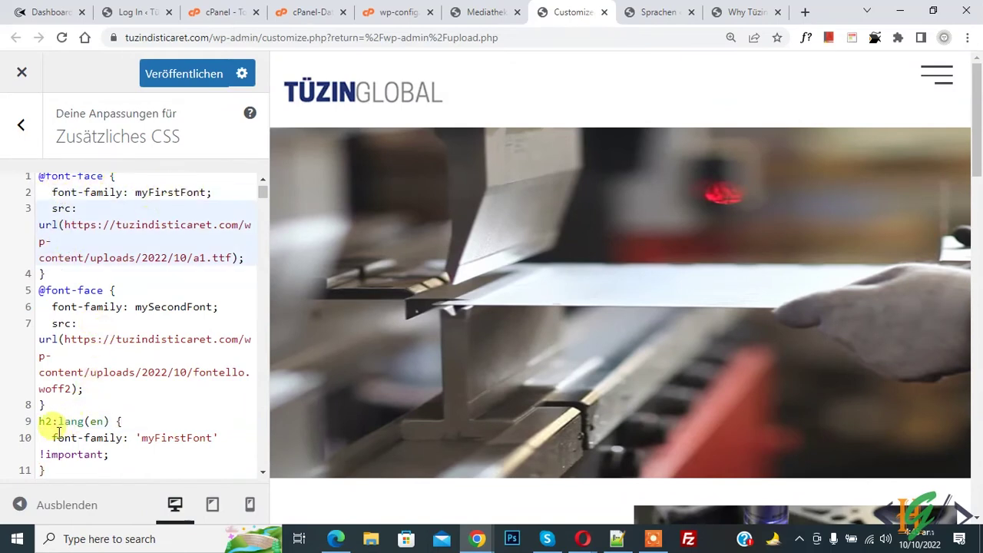
pyautogui.moveTo(44, 434); pyautogui.dragTo(138, 459)
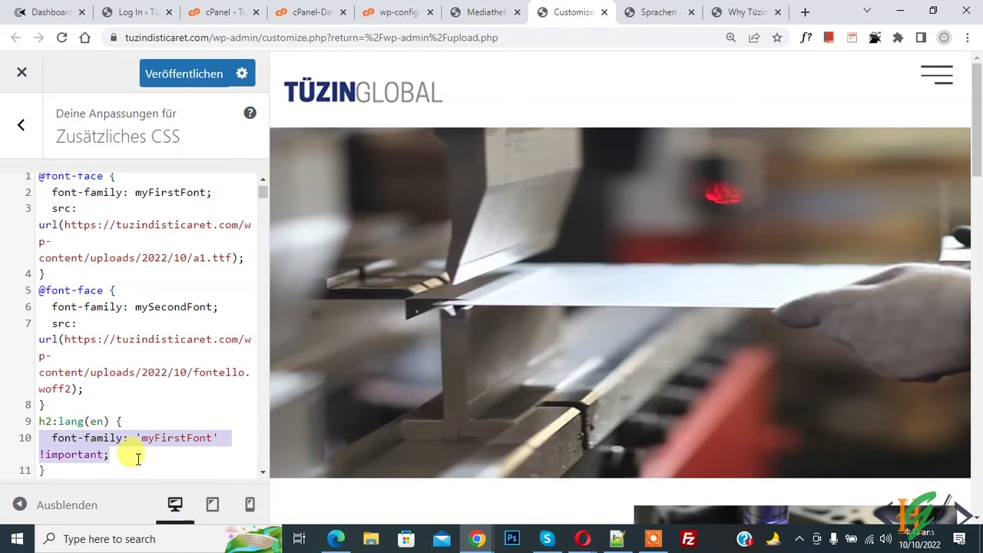
pyautogui.moveTo(42, 422); pyautogui.dragTo(58, 421)
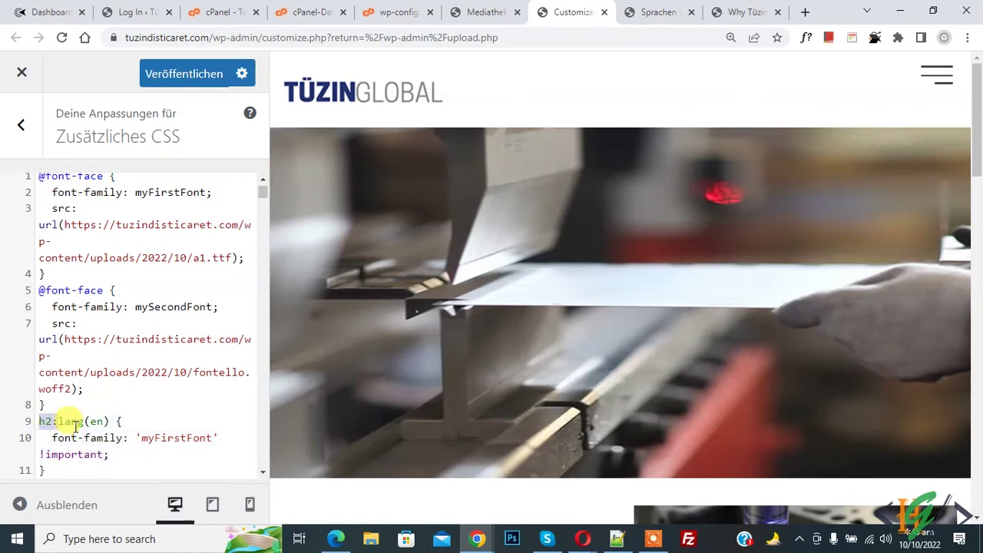
pyautogui.click(658, 12)
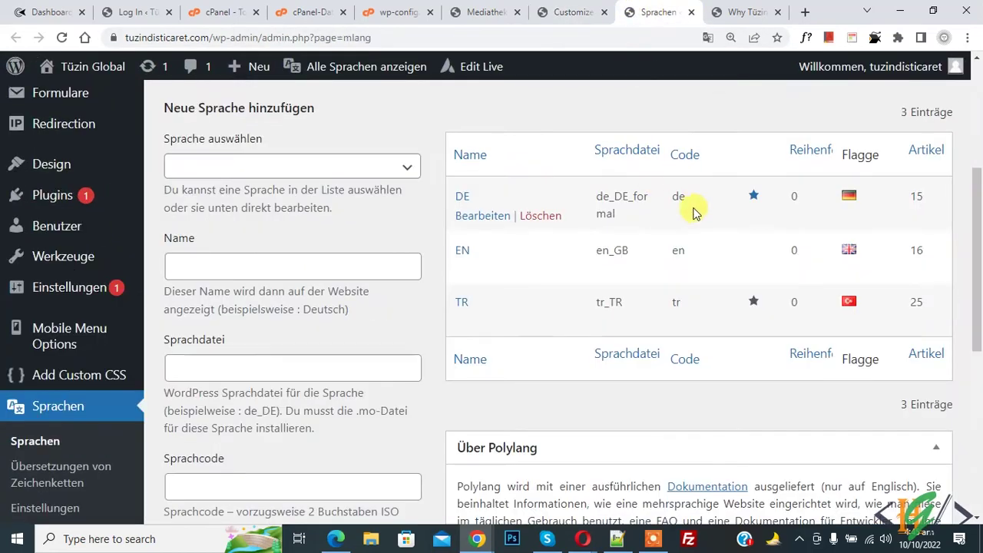
pyautogui.click(608, 5)
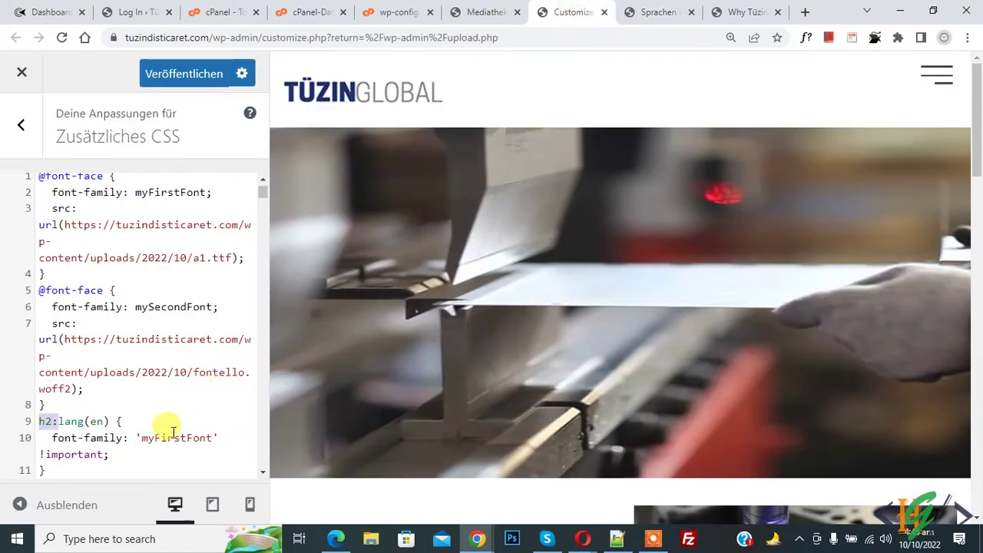
pyautogui.click(146, 440)
pyautogui.doubleClick(146, 440)
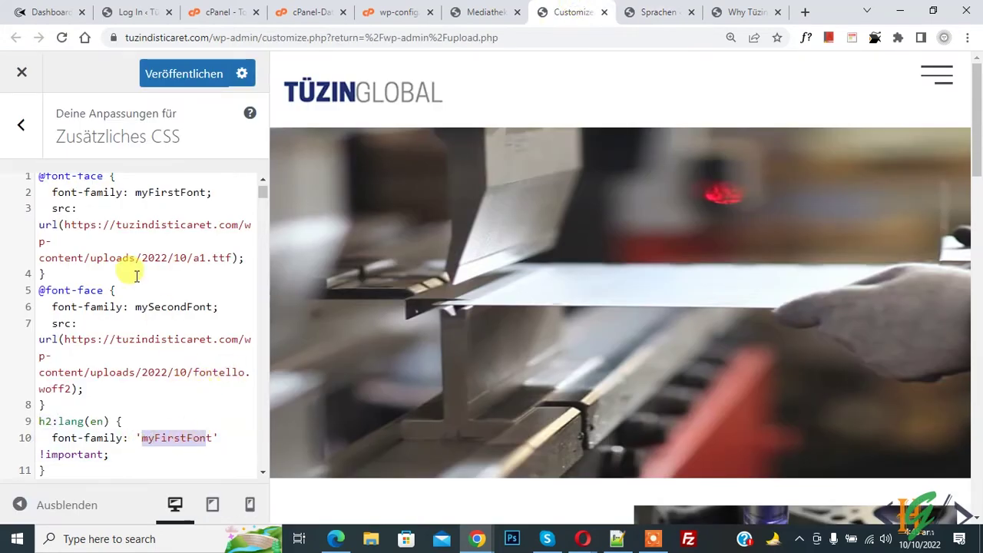
pyautogui.click(131, 205)
pyautogui.hotkey('ctrl', '-')
# Duplicate the h2:lang(en) rule twice below itself
pyautogui.moveTo(29, 386); pyautogui.dragTo(23, 353)
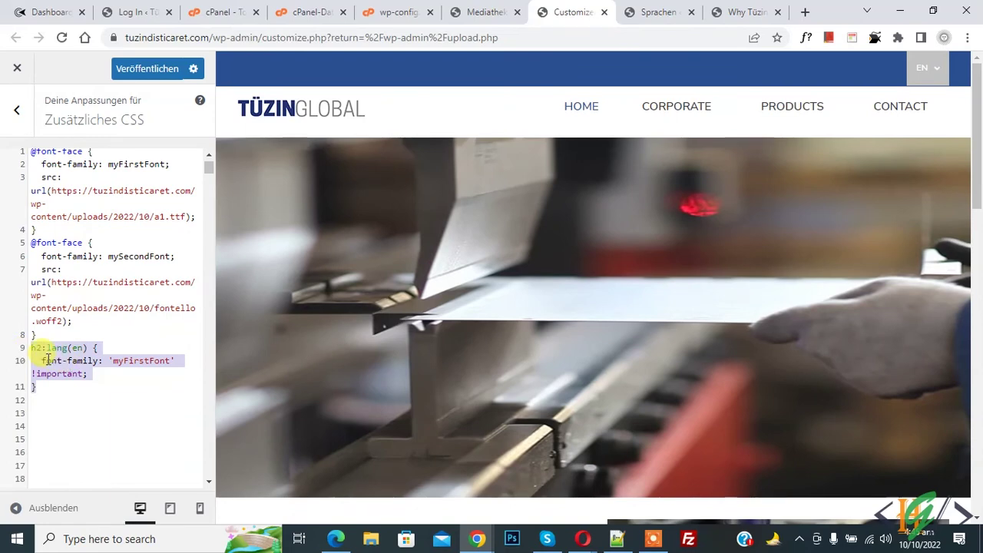
pyautogui.click(38, 387)
pyautogui.press('Return')
pyautogui.write("h2:lang(en) {   font-family: 'myFirstFont' !important; }")
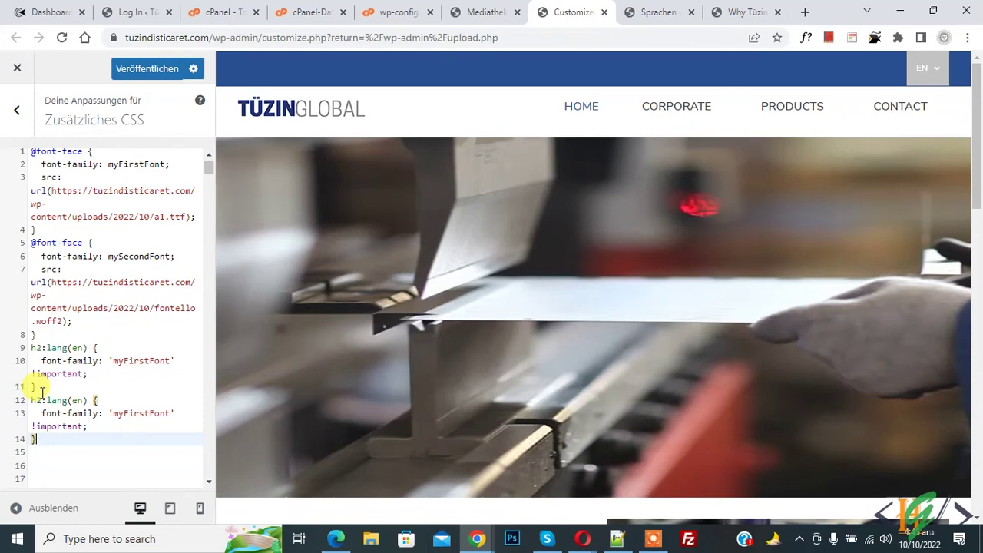
pyautogui.press('Return')
pyautogui.write("h2:lang(en) {   font-family: 'myFirstFont' !important; }")
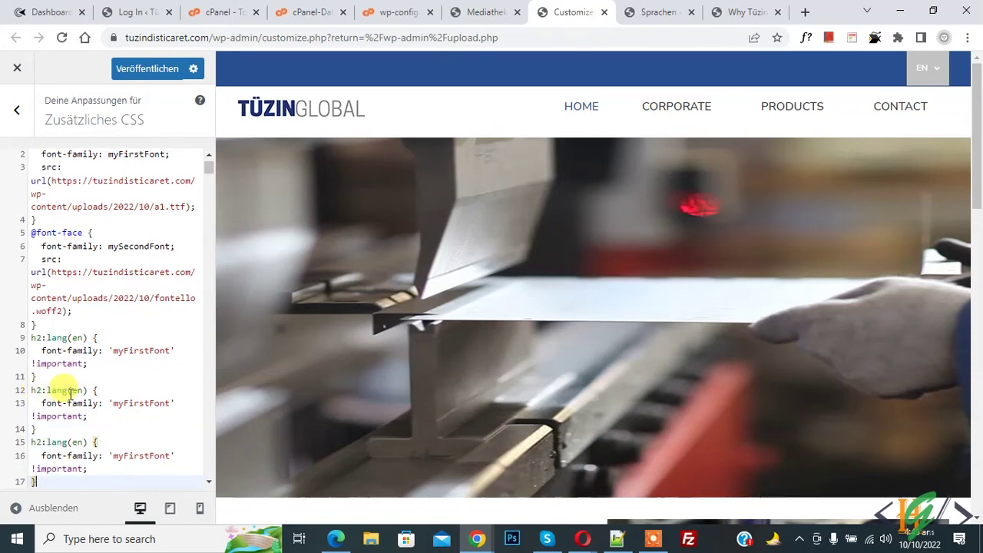
# Change the copied rules' language codes to tr and de
pyautogui.click(69, 392)
pyautogui.doubleClick(80, 390)
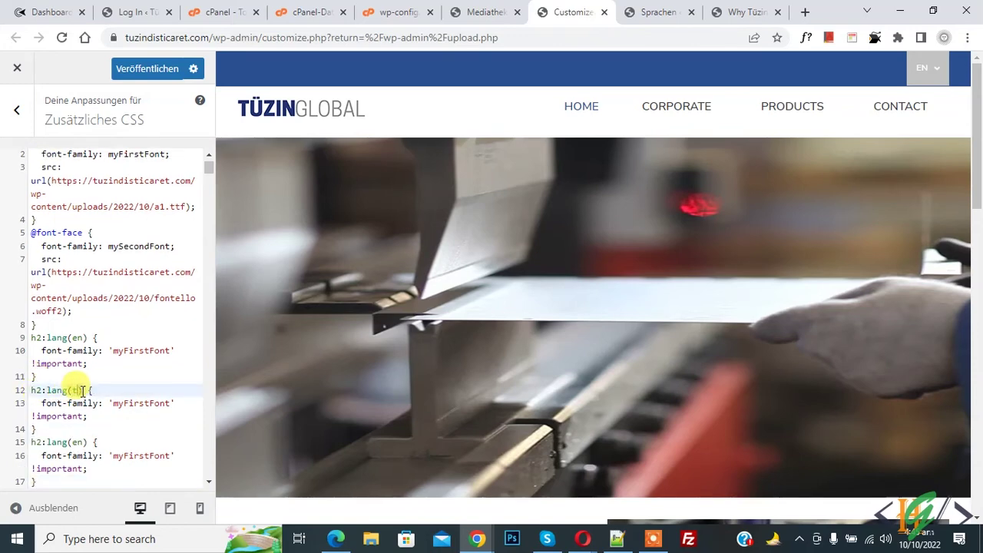
pyautogui.write('tr')
pyautogui.doubleClick(77, 443)
pyautogui.write('en')
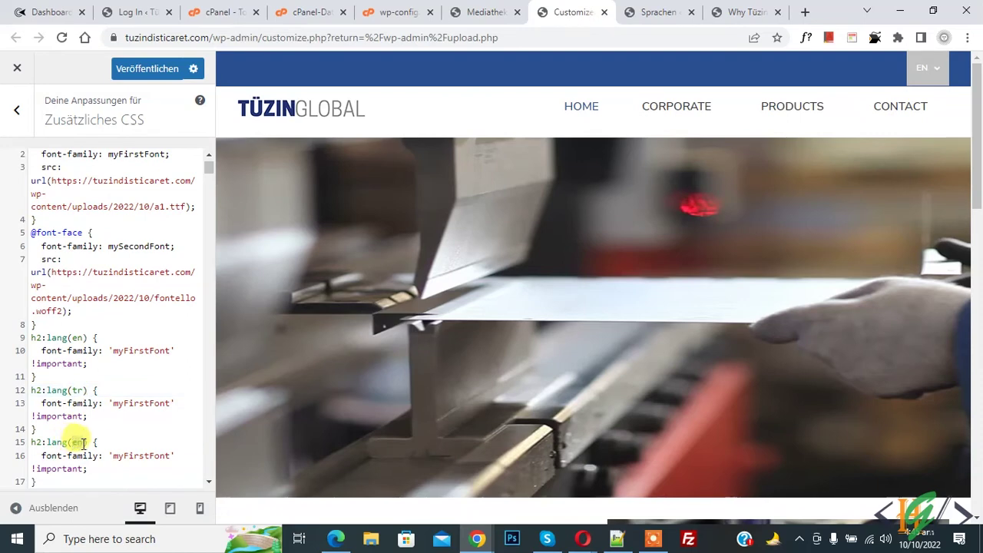
pyautogui.doubleClick(80, 443)
pyautogui.write('de')
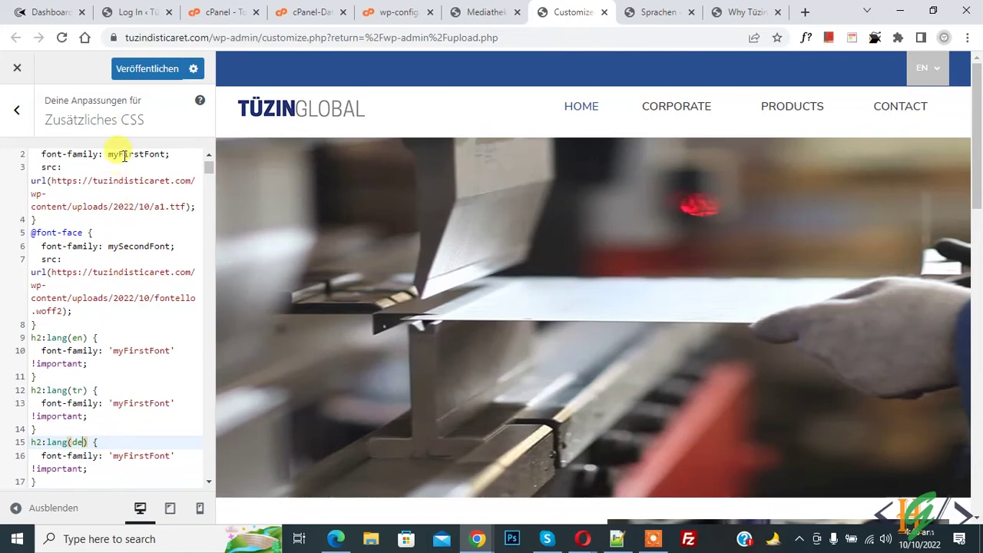
# Make the h2:lang(tr) rule use mySecondFont and publish the CSS
pyautogui.doubleClick(125, 246)
pyautogui.hotkey('ctrl', 'c')
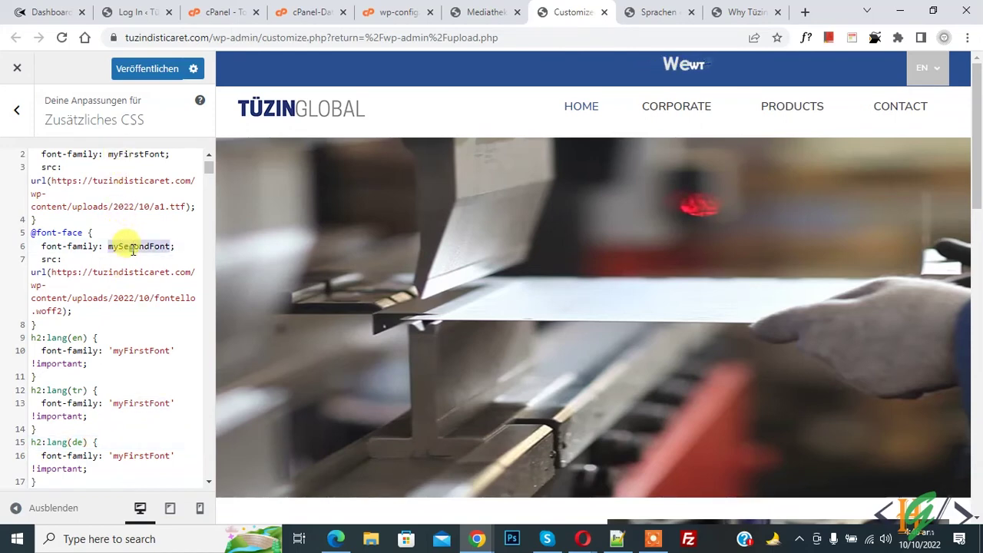
pyautogui.doubleClick(134, 403)
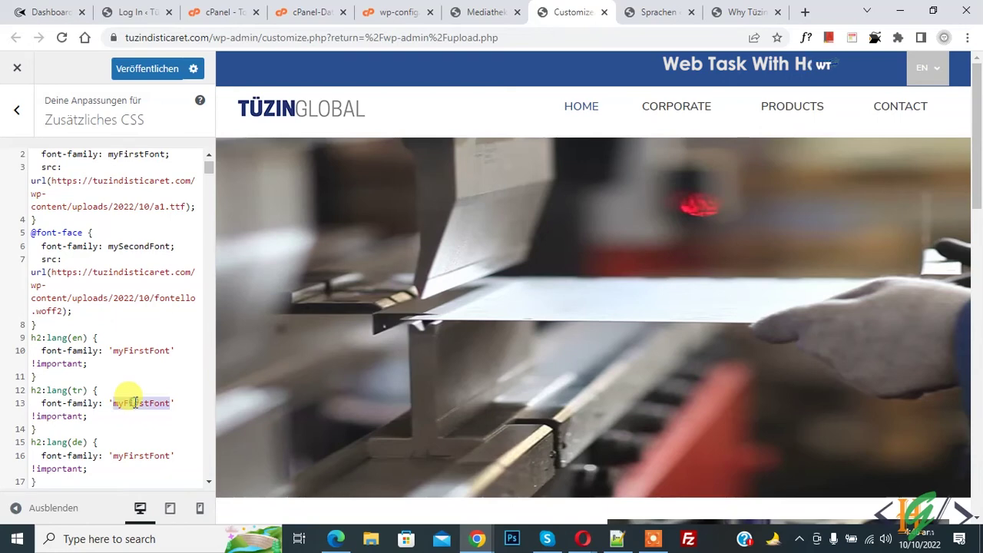
pyautogui.hotkey('ctrl', 'v')
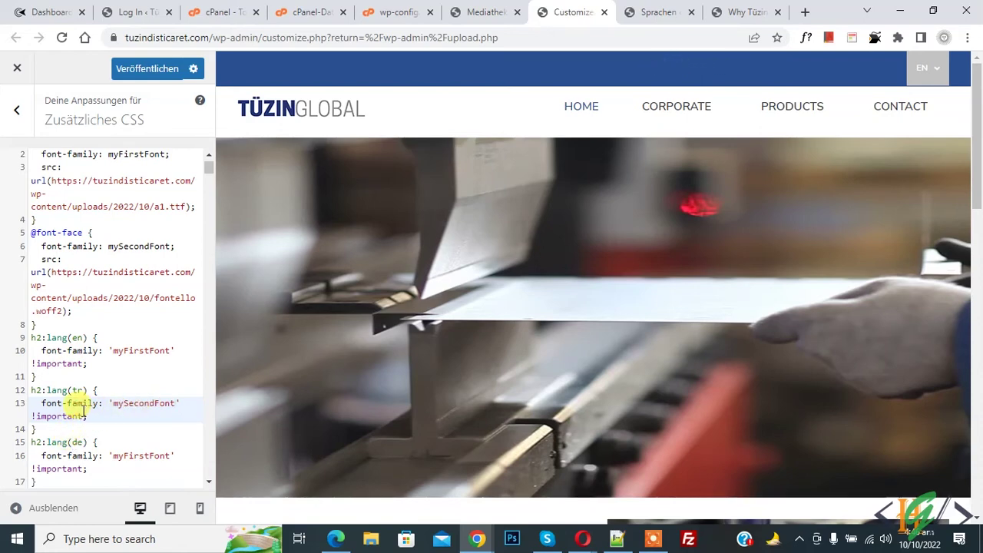
pyautogui.click(146, 69)
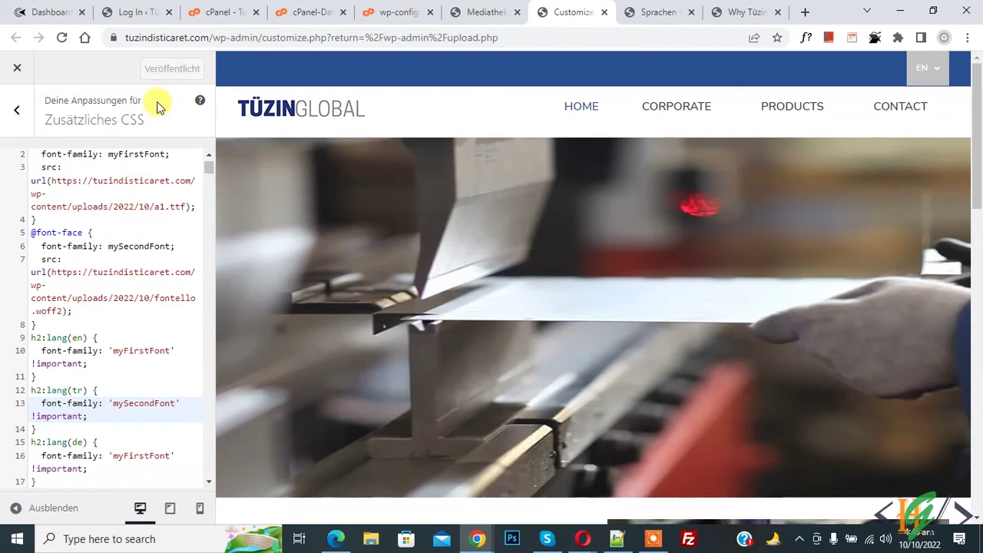
pyautogui.click(713, 14)
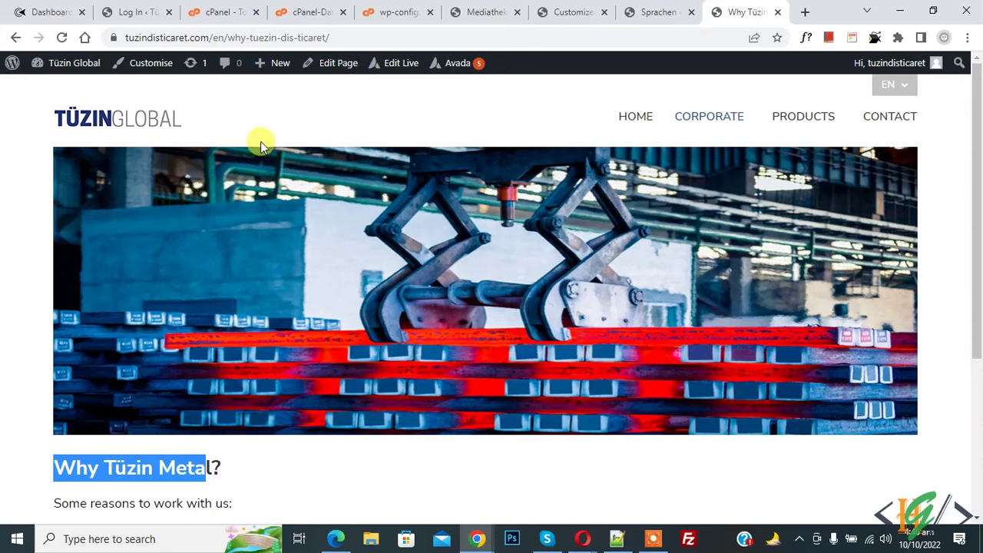
pyautogui.click(61, 38)
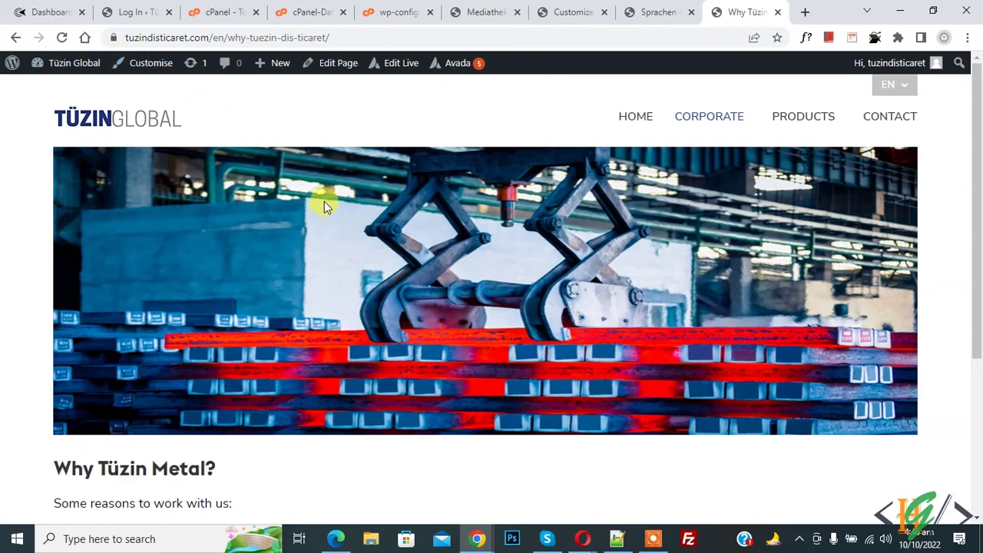
pyautogui.scroll(-2, 323, 203)
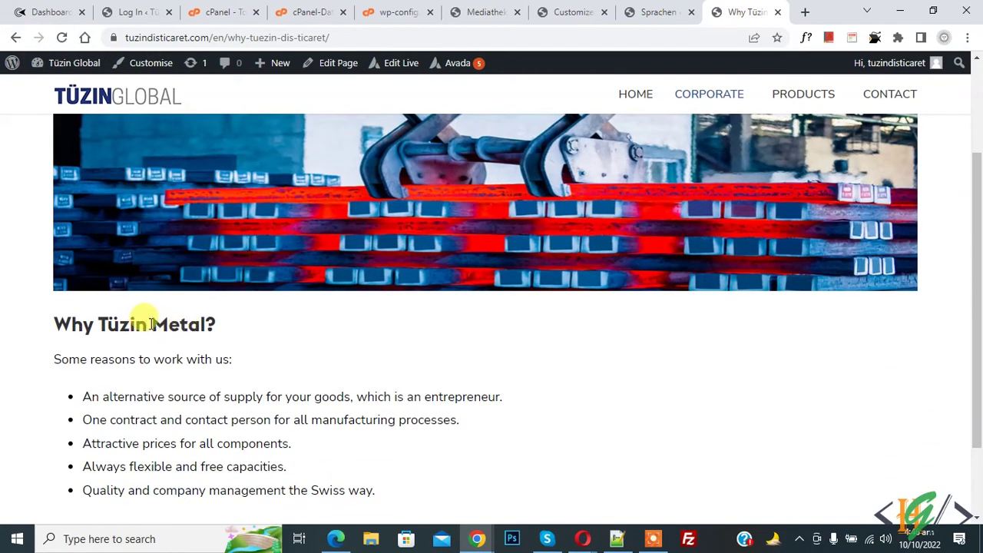
pyautogui.click(588, 9)
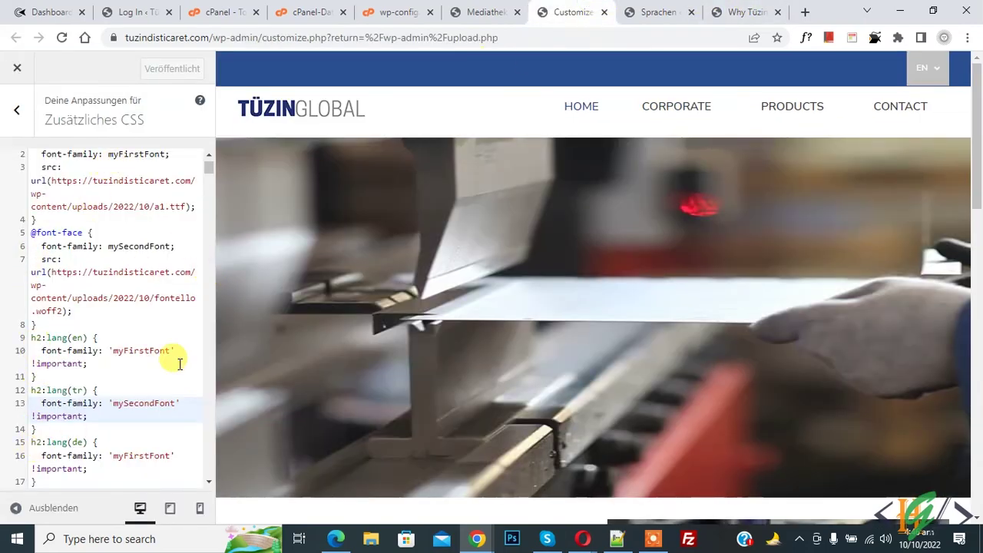
pyautogui.click(738, 12)
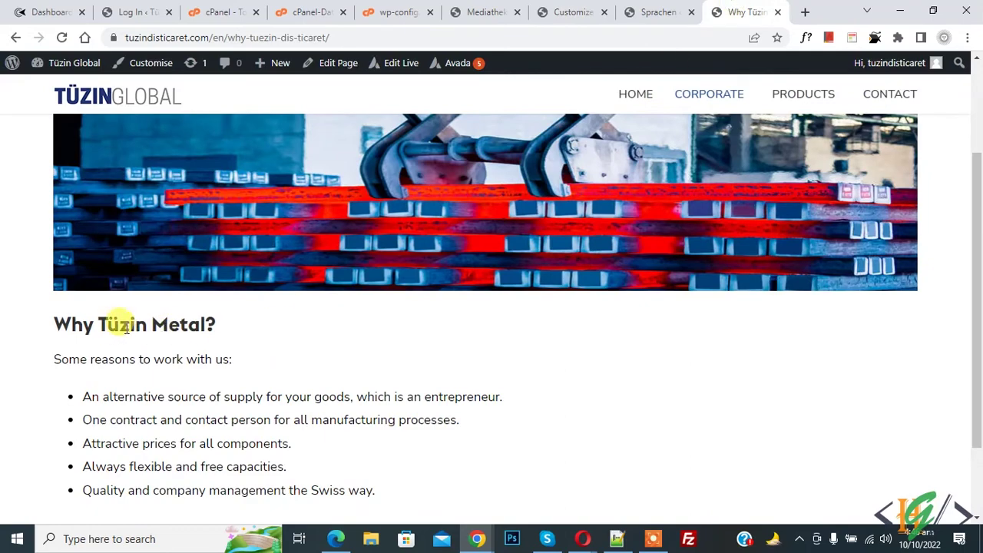
pyautogui.scroll(3, 807, 303)
pyautogui.moveTo(904, 92)
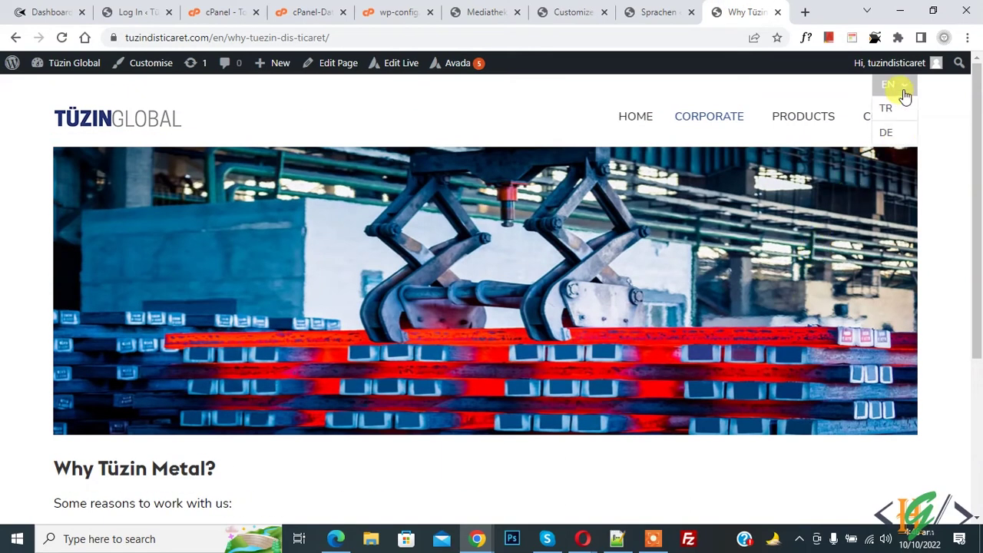
pyautogui.click(895, 119)
pyautogui.scroll(-1, 647, 196)
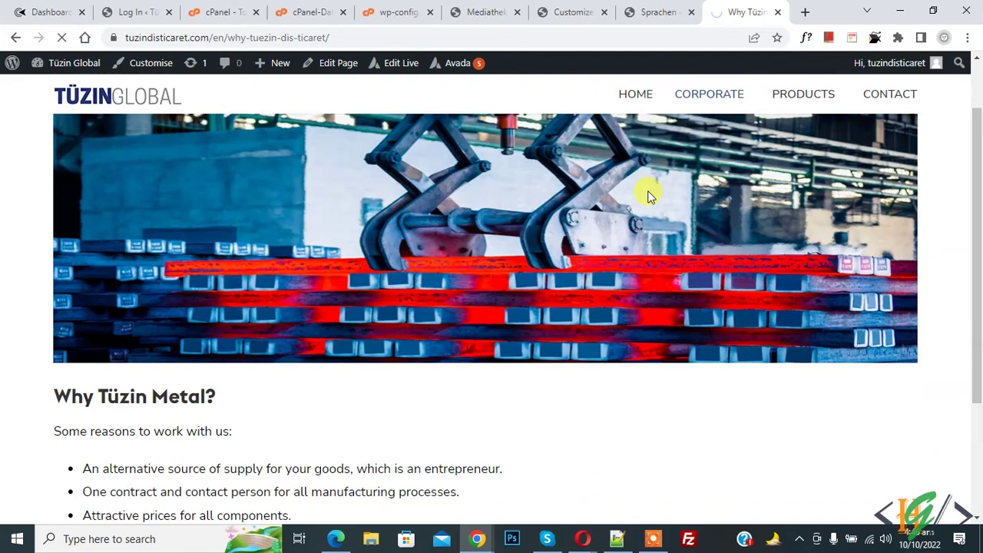
pyautogui.scroll(-1, 647, 193)
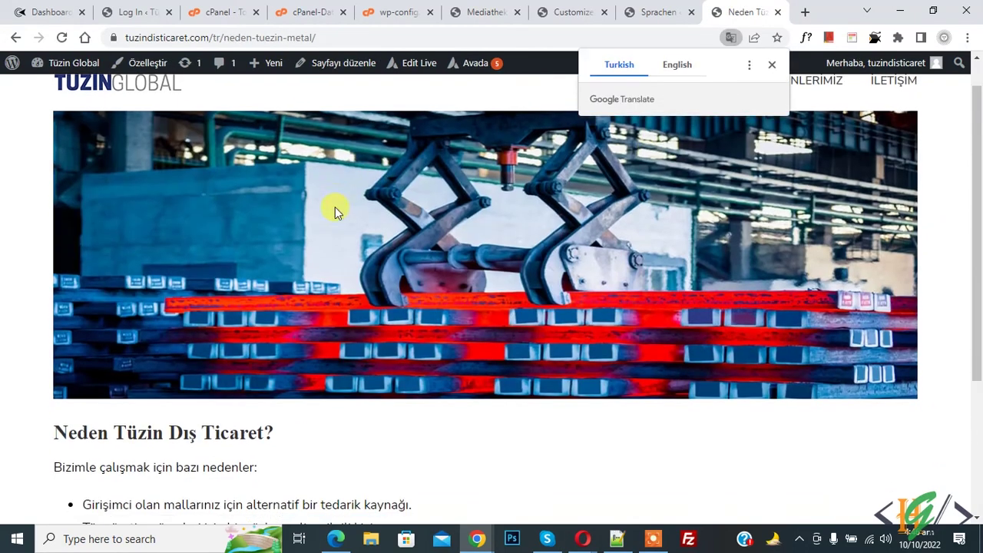
pyautogui.scroll(-2, 57, 253)
pyautogui.moveTo(51, 255); pyautogui.dragTo(278, 256)
pyautogui.scroll(3, 701, 330)
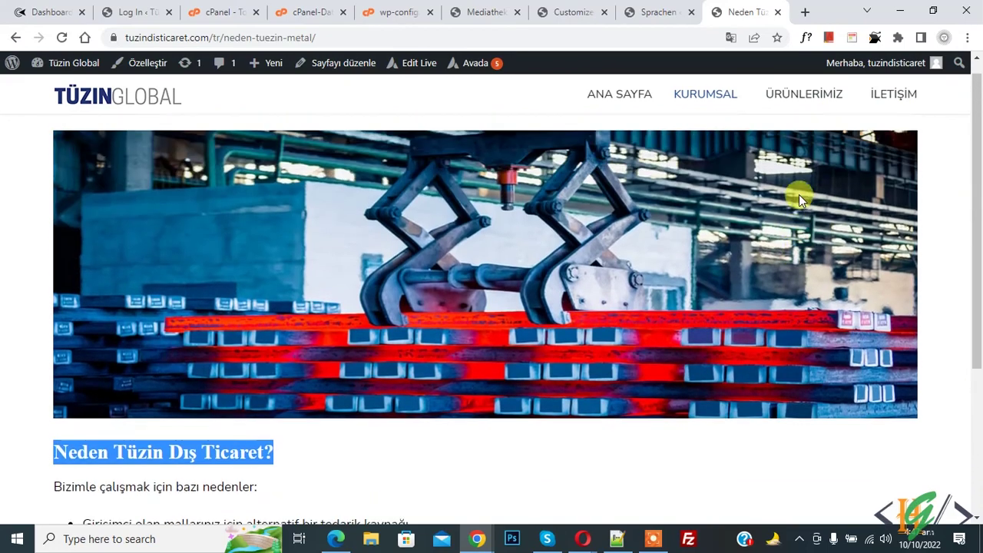
pyautogui.moveTo(883, 83)
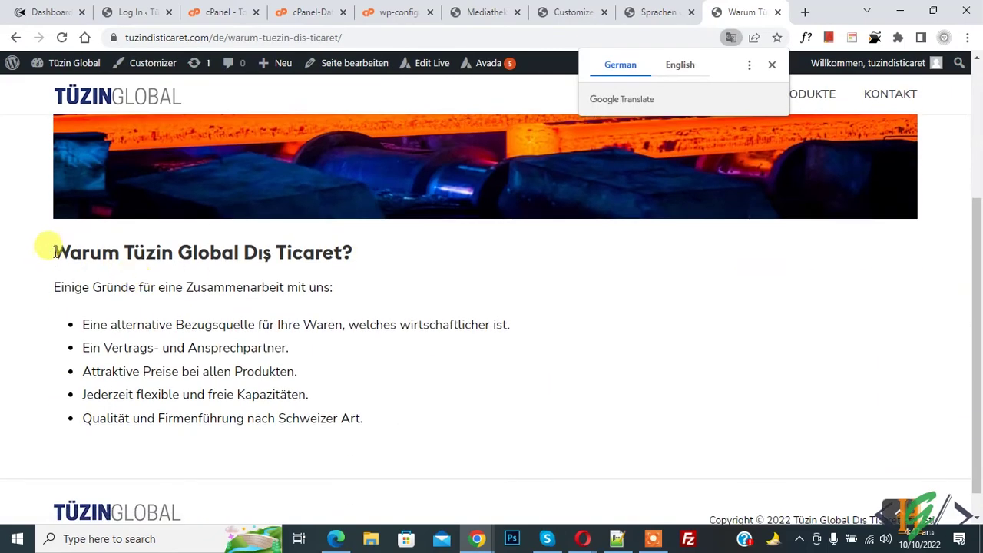
pyautogui.moveTo(54, 252); pyautogui.dragTo(285, 247)
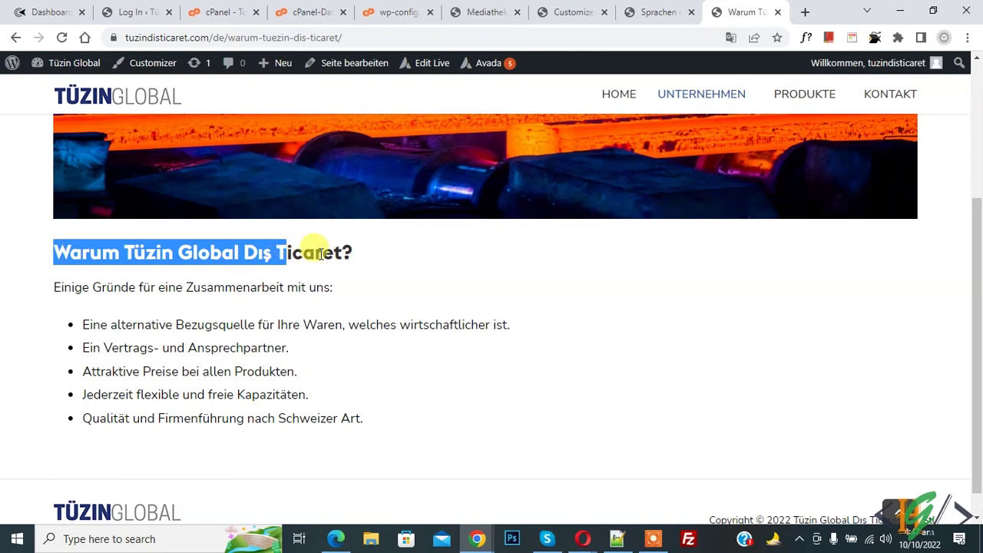
pyautogui.click(572, 12)
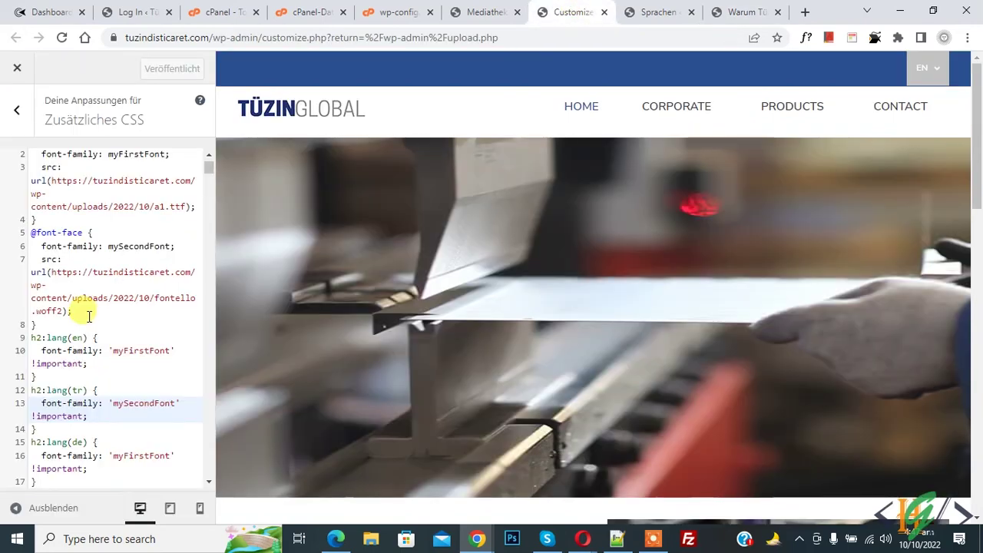
# Copy the h2:lang(de) rule onto line 18 as body:lang(de) with myFirstFont, and publish
pyautogui.scroll(-1, 89, 314)
pyautogui.moveTo(46, 410); pyautogui.dragTo(27, 273)
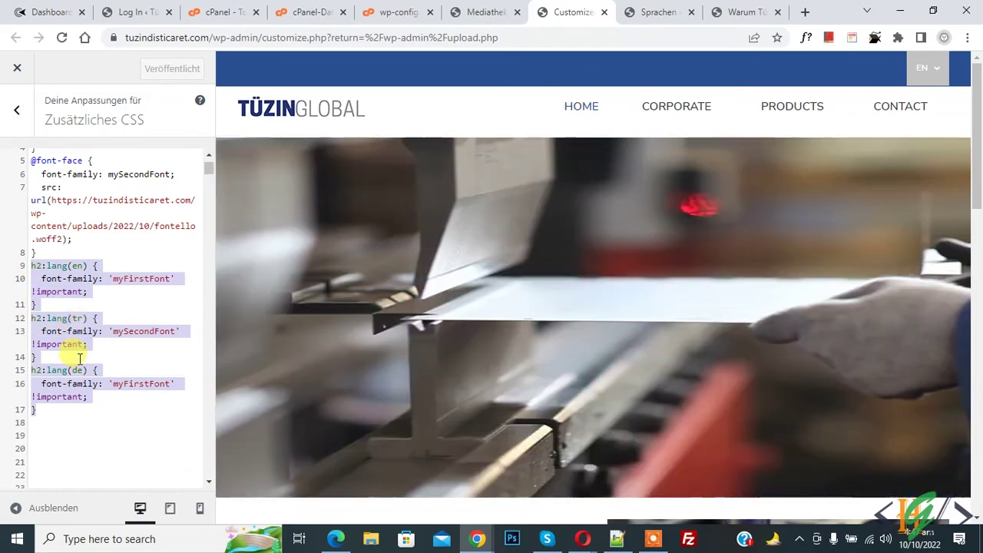
pyautogui.click(79, 412)
pyautogui.moveTo(73, 412); pyautogui.dragTo(29, 370)
pyautogui.hotkey('ctrl', 'c')
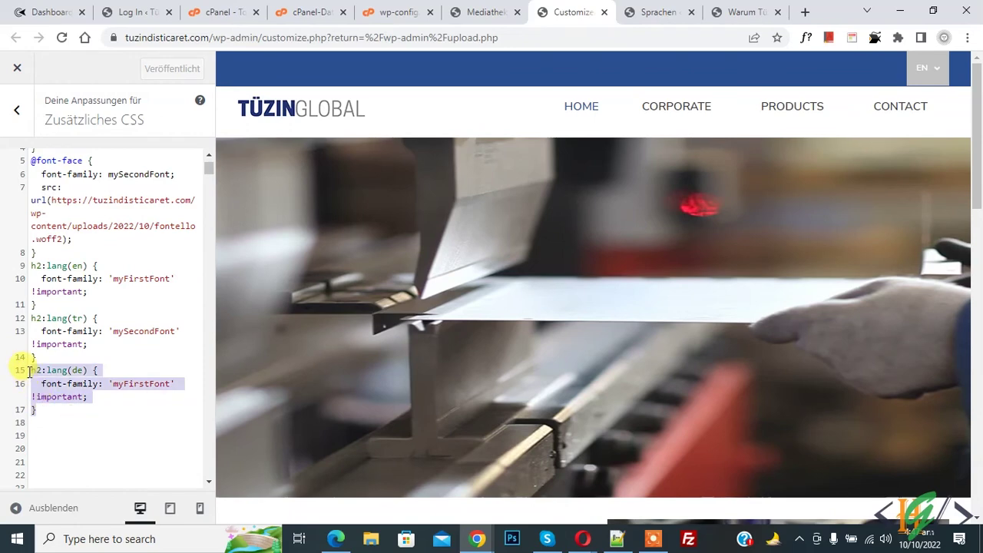
pyautogui.click(48, 413)
pyautogui.press('Return')
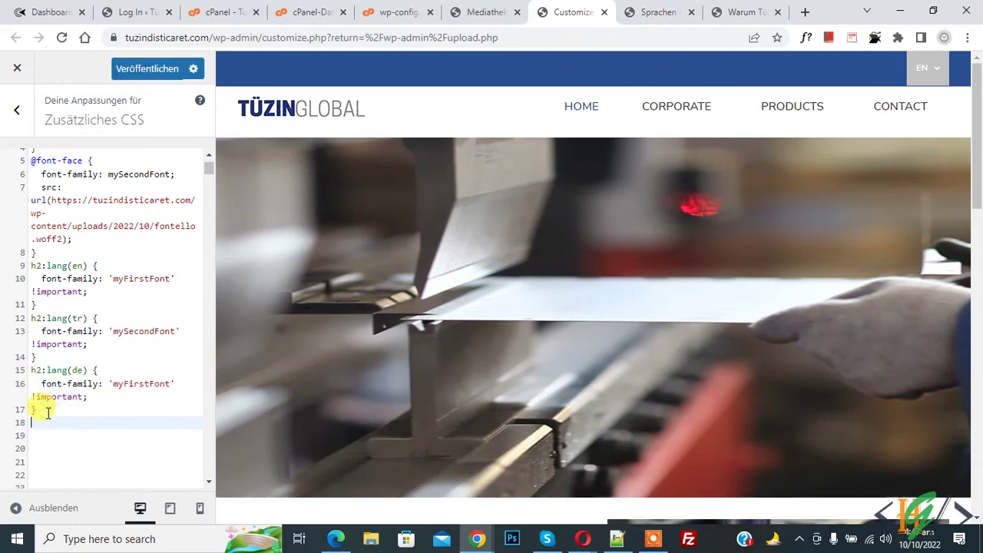
pyautogui.hotkey('ctrl', 'v')
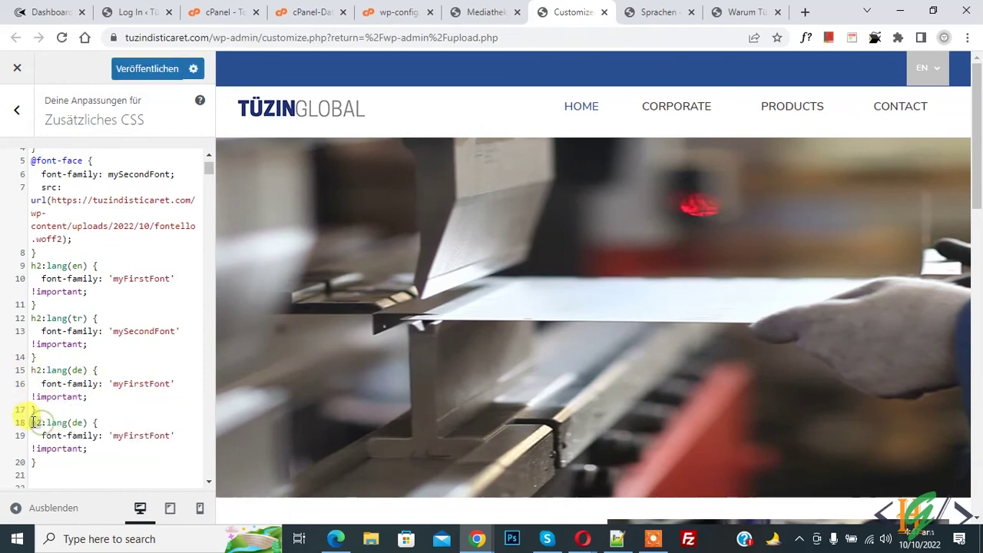
pyautogui.doubleClick(32, 422)
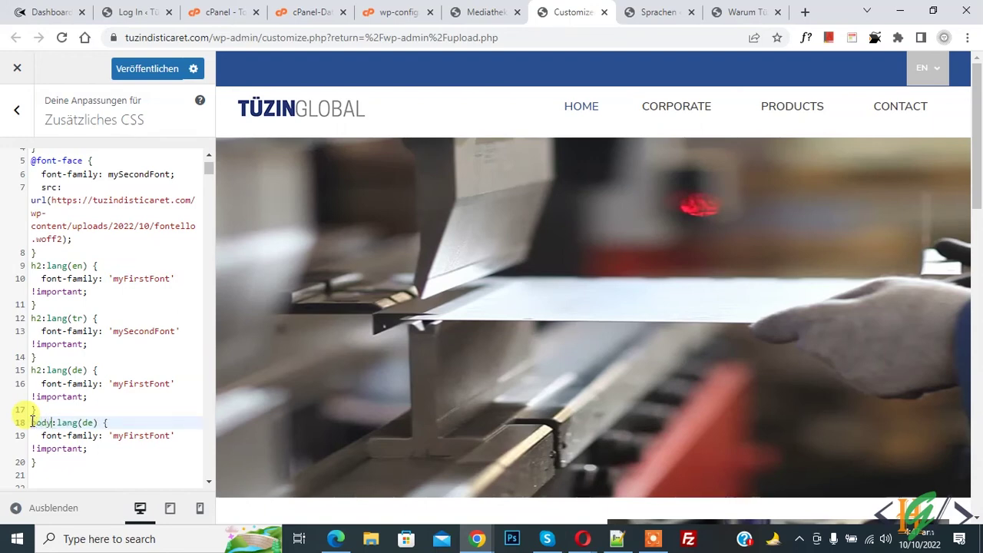
pyautogui.click(140, 69)
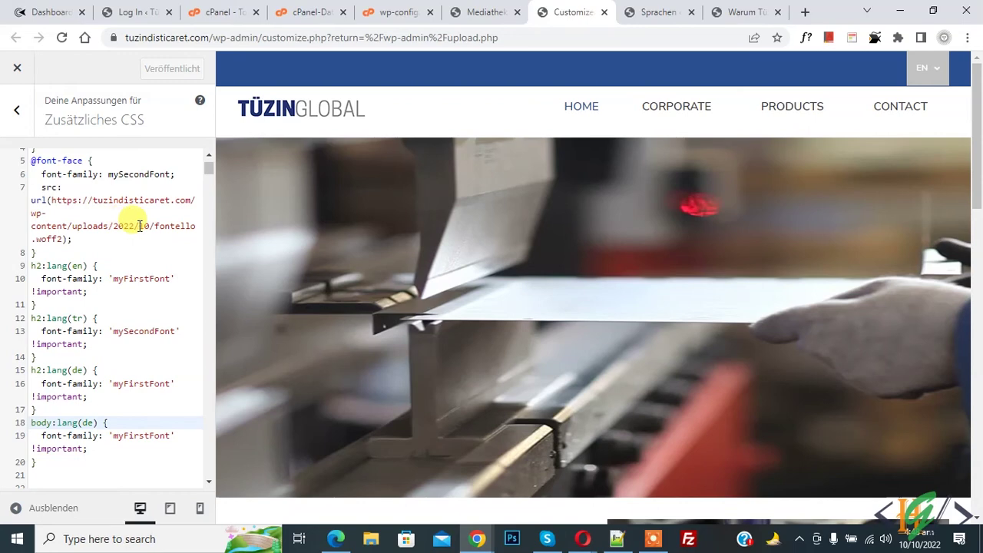
pyautogui.click(739, 9)
# Reload the German page to see the new body font, then switch the page to English
pyautogui.click(62, 38)
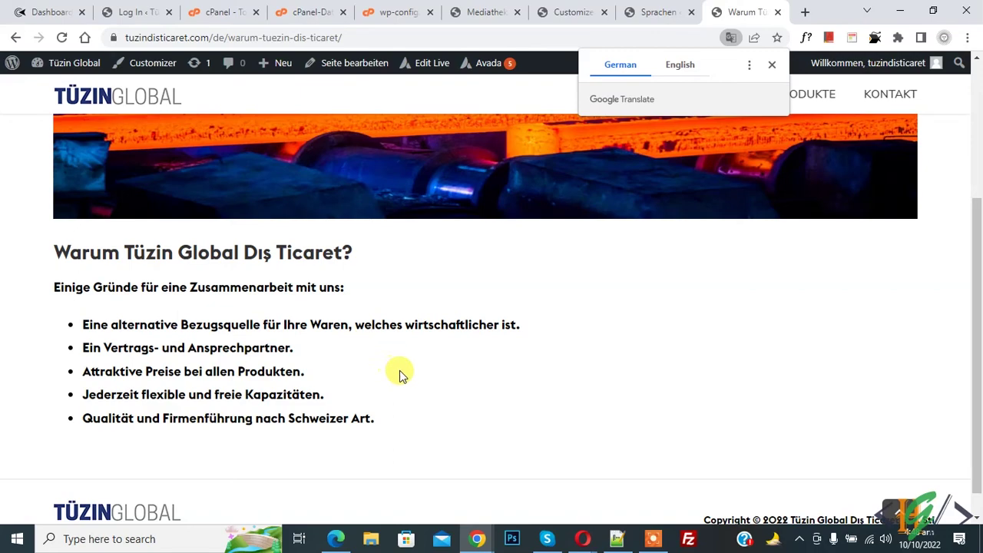
pyautogui.scroll(3, 845, 253)
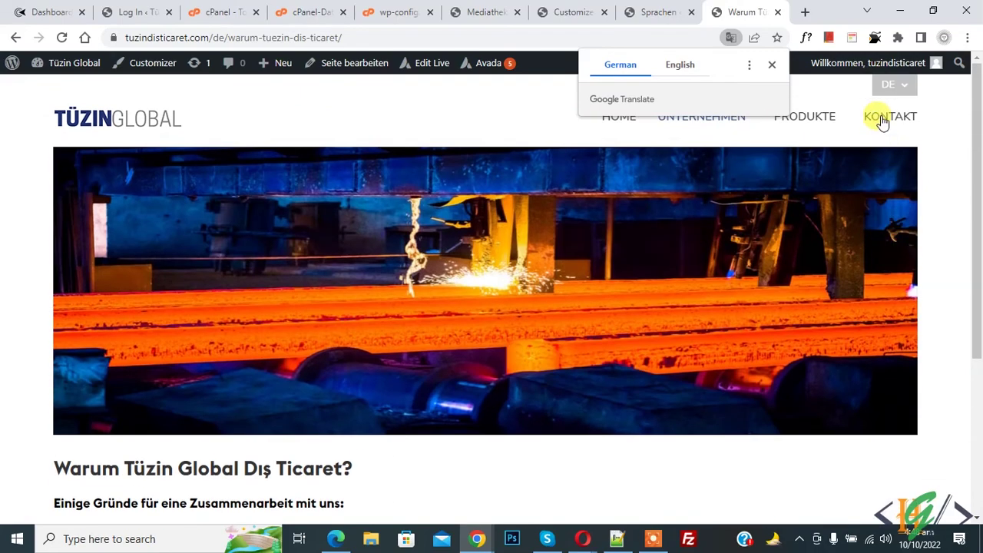
pyautogui.moveTo(888, 109)
pyautogui.click(885, 132)
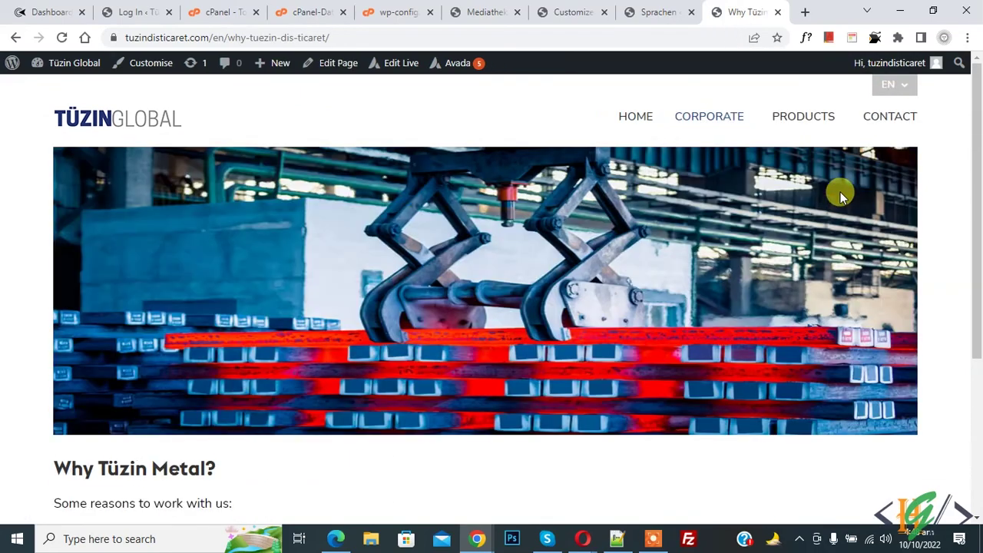
pyautogui.scroll(-1, 394, 217)
pyautogui.scroll(-2, 392, 216)
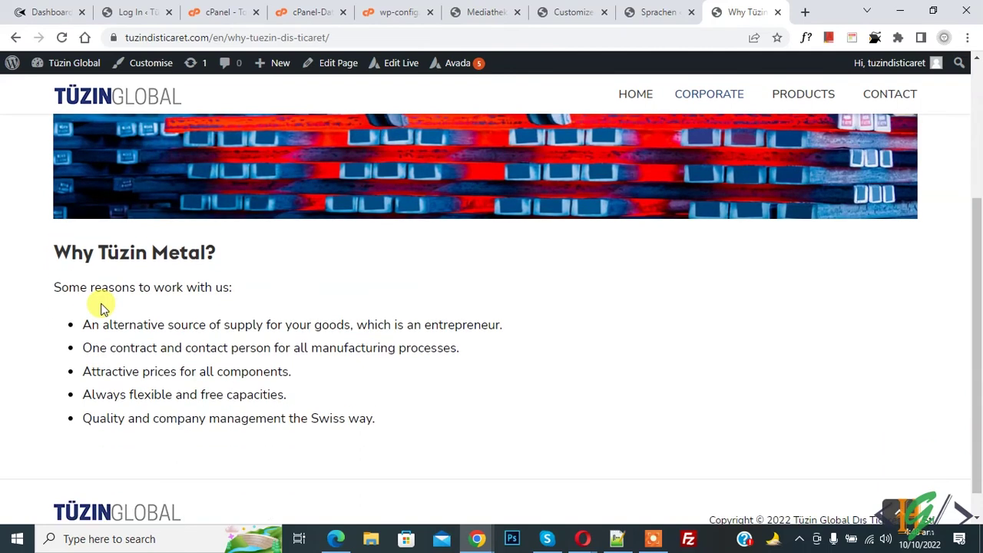
# Check the language codes in the Sprachen settings against the Additional CSS rules
pyautogui.click(564, 7)
pyautogui.scroll(-2, 66, 379)
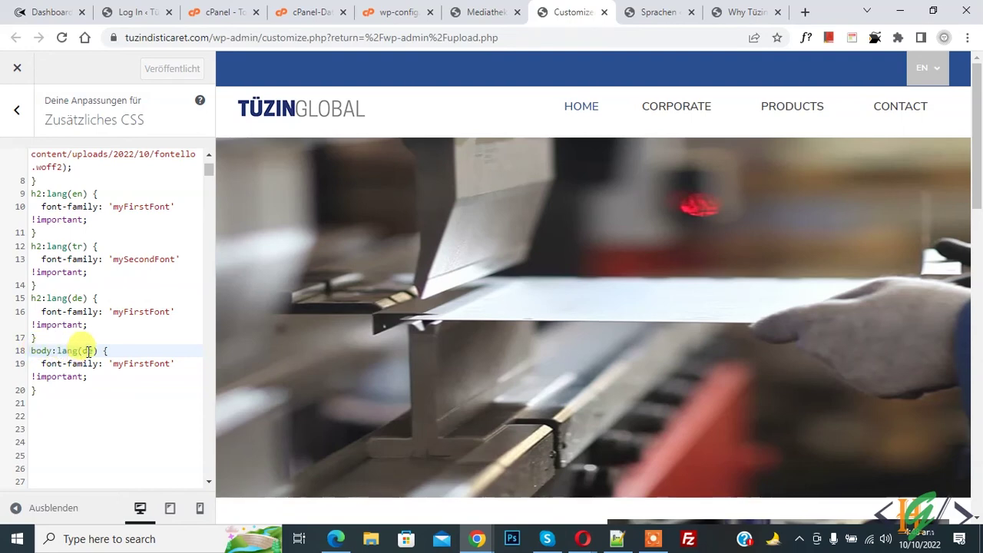
pyautogui.click(655, 11)
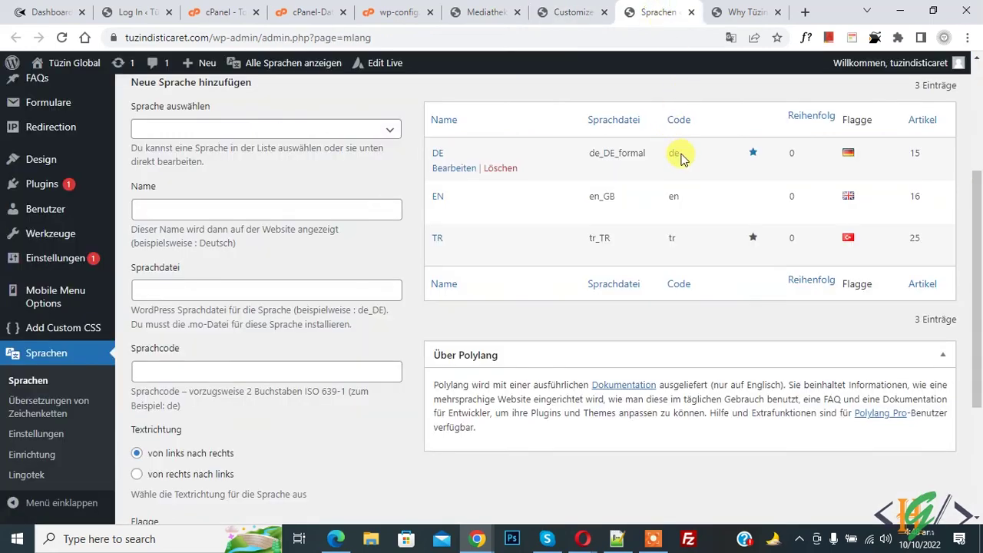
pyautogui.click(569, 8)
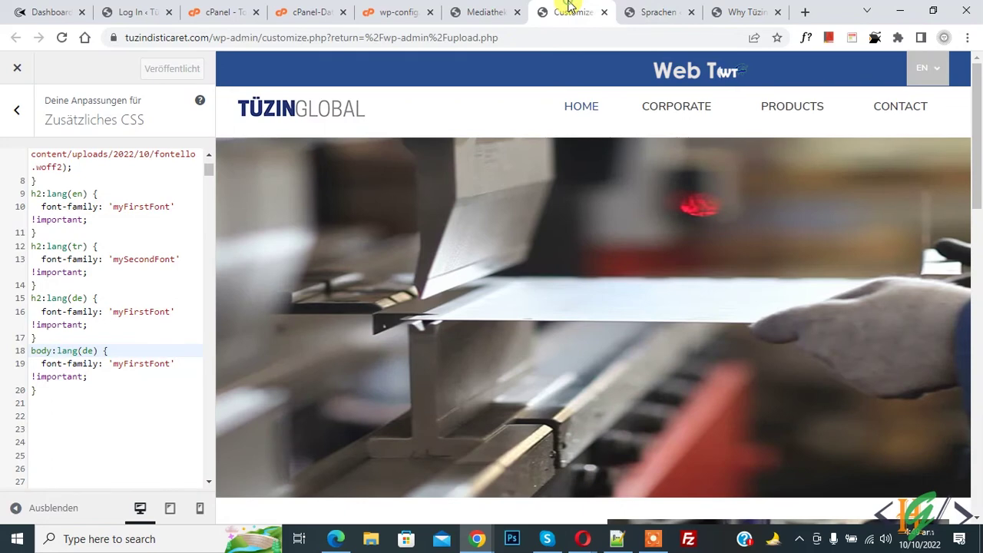